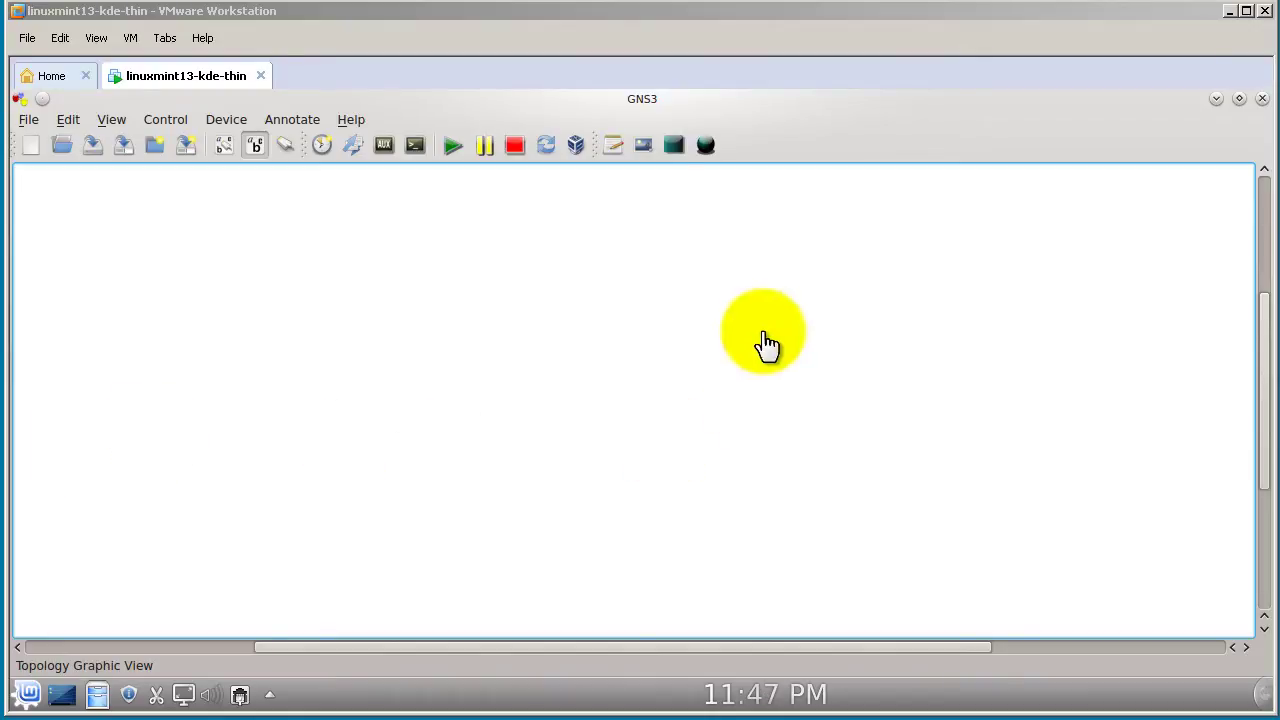
View the GNS3 version and credits, then dismiss the About box
left_click(355, 122)
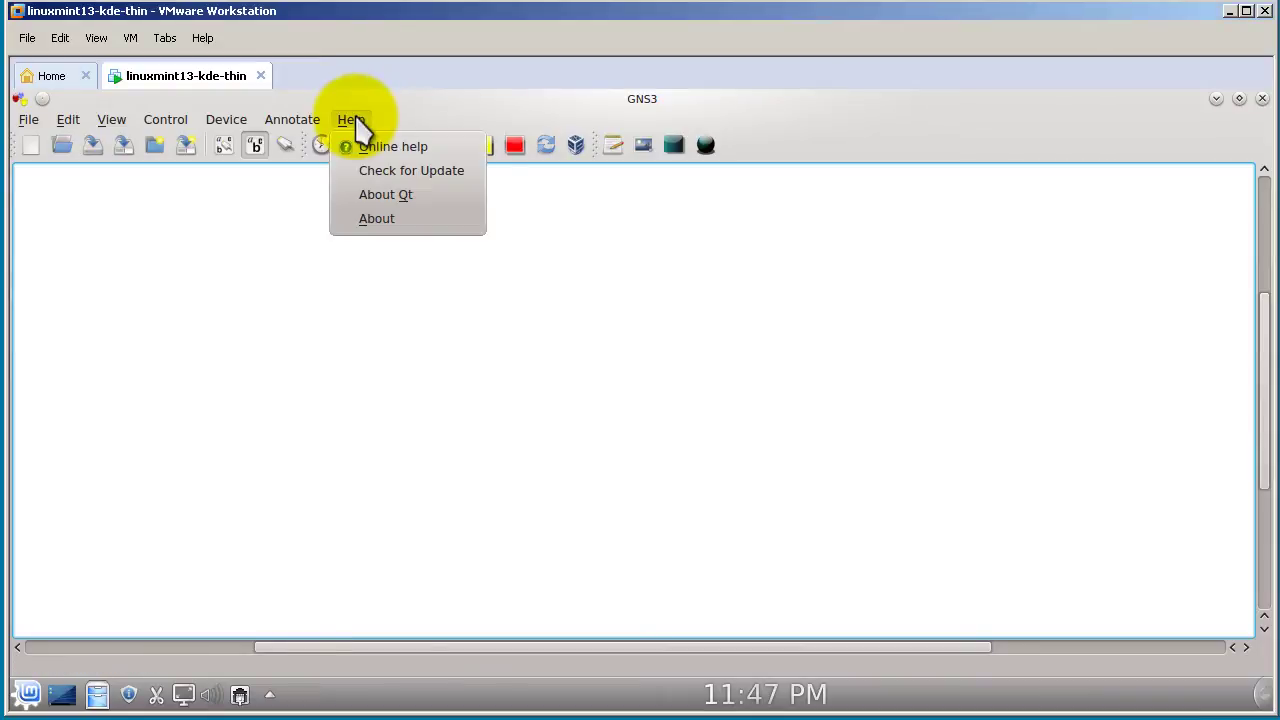
left_click(392, 218)
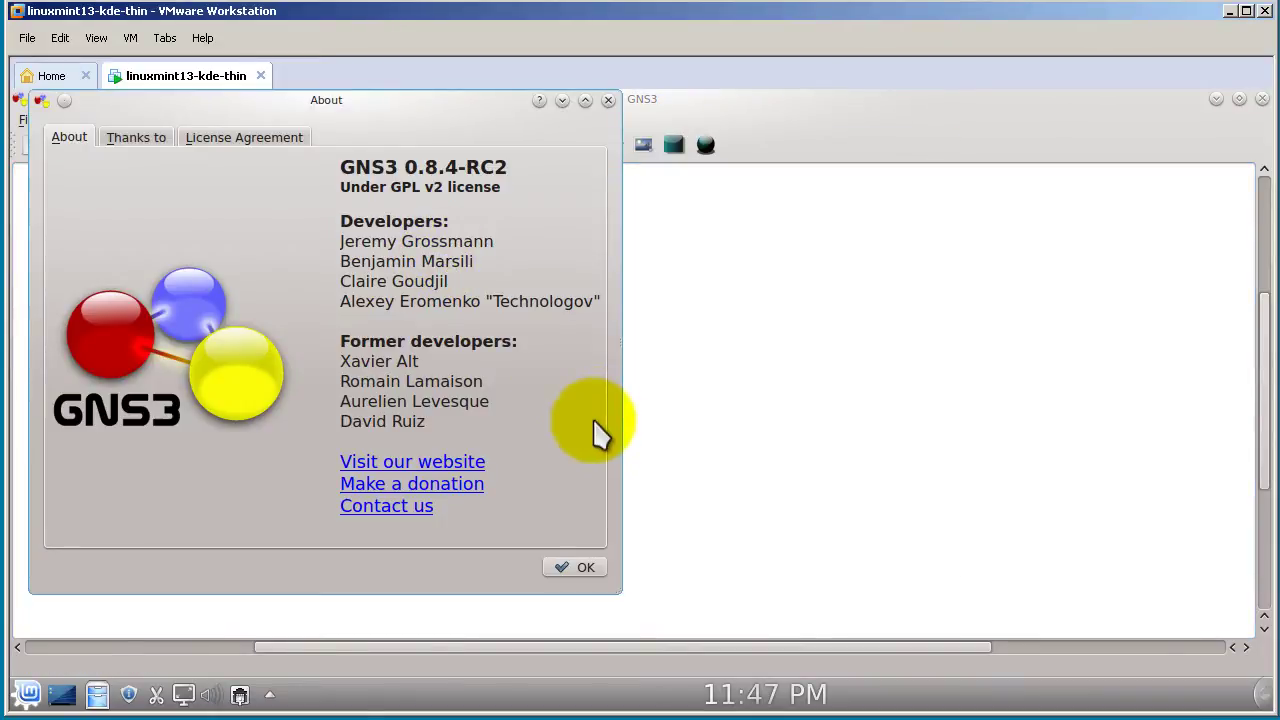
left_click(608, 101)
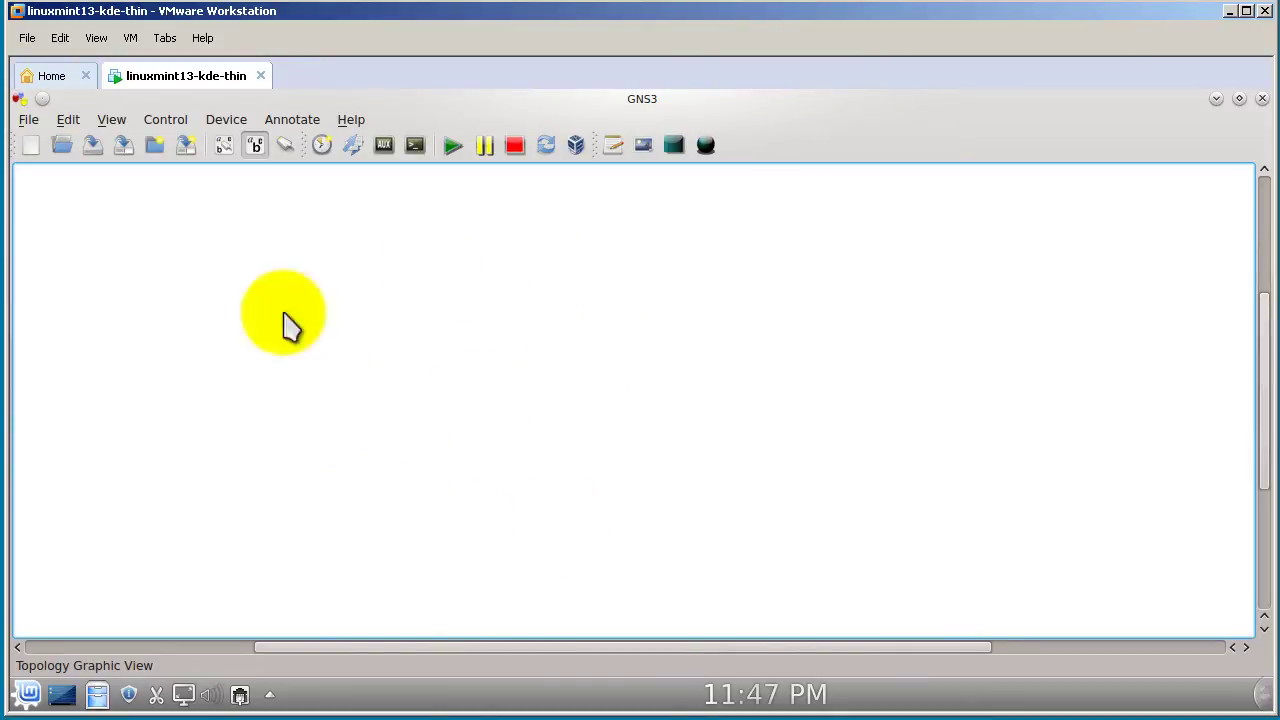
Open hsrp-pg280.net from the narbik/advroutingswitchi-vol2 project folder
left_click(30, 119)
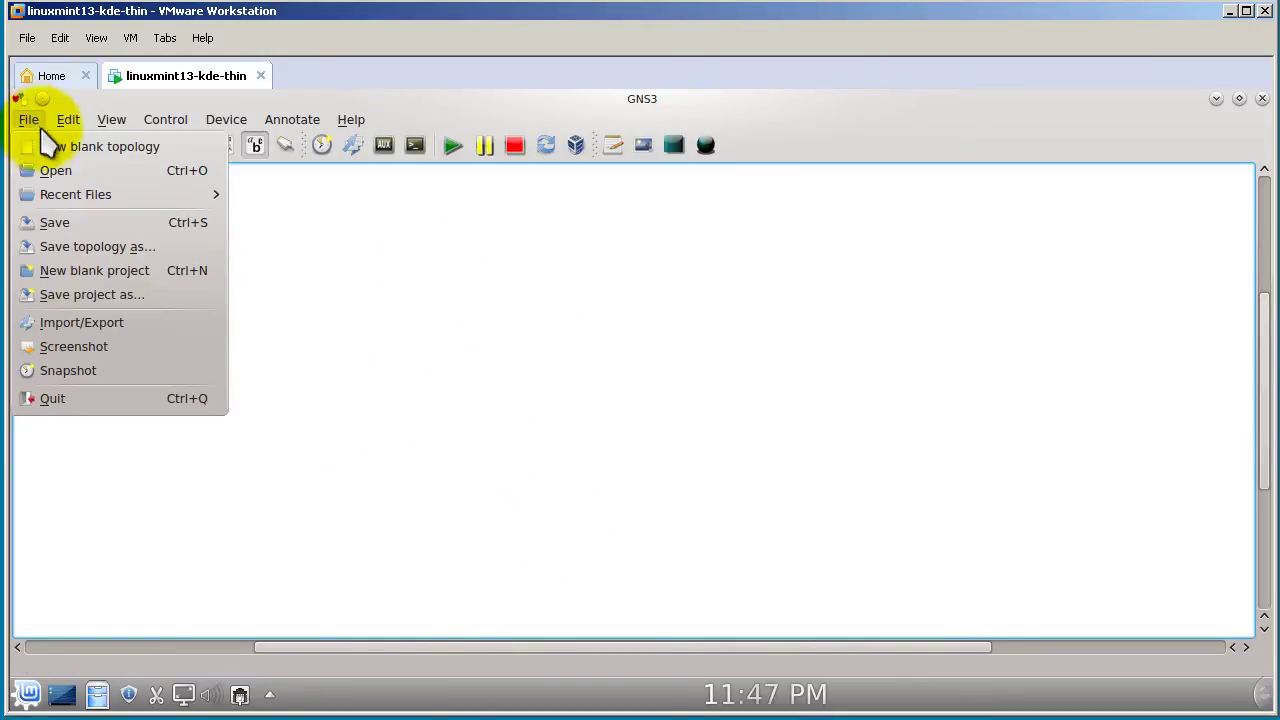
left_click(60, 170)
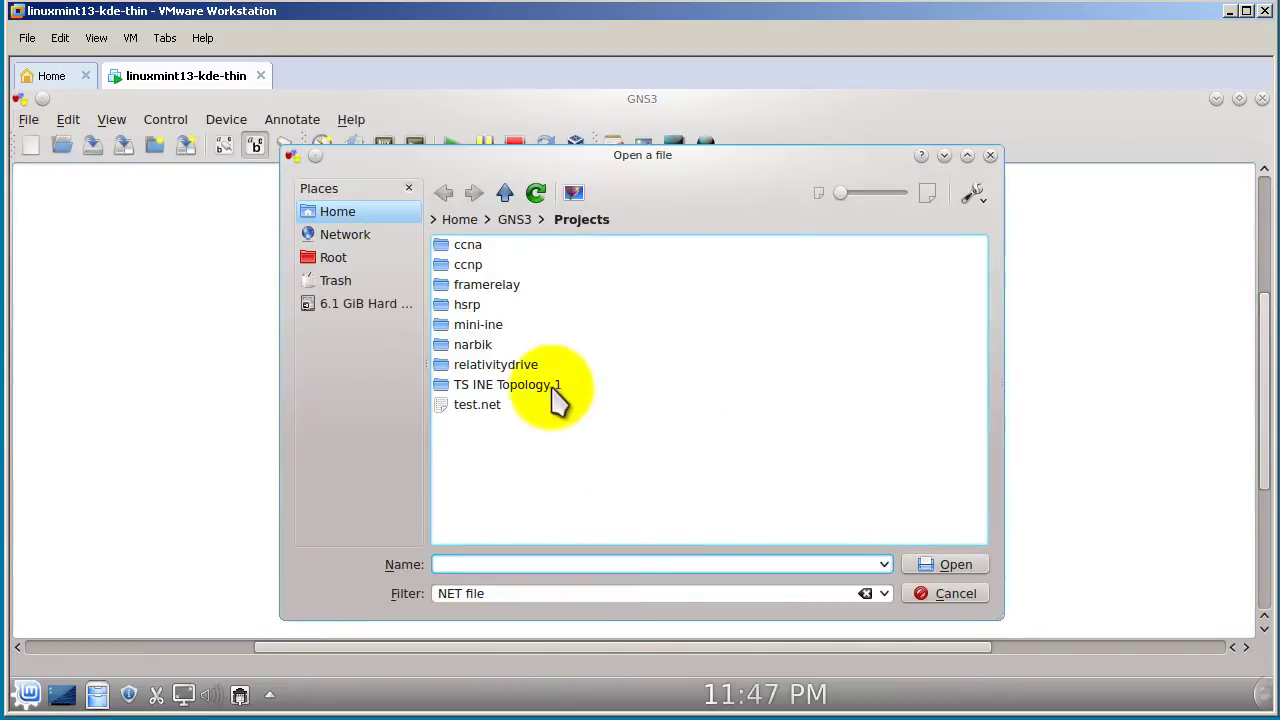
left_click(490, 345)
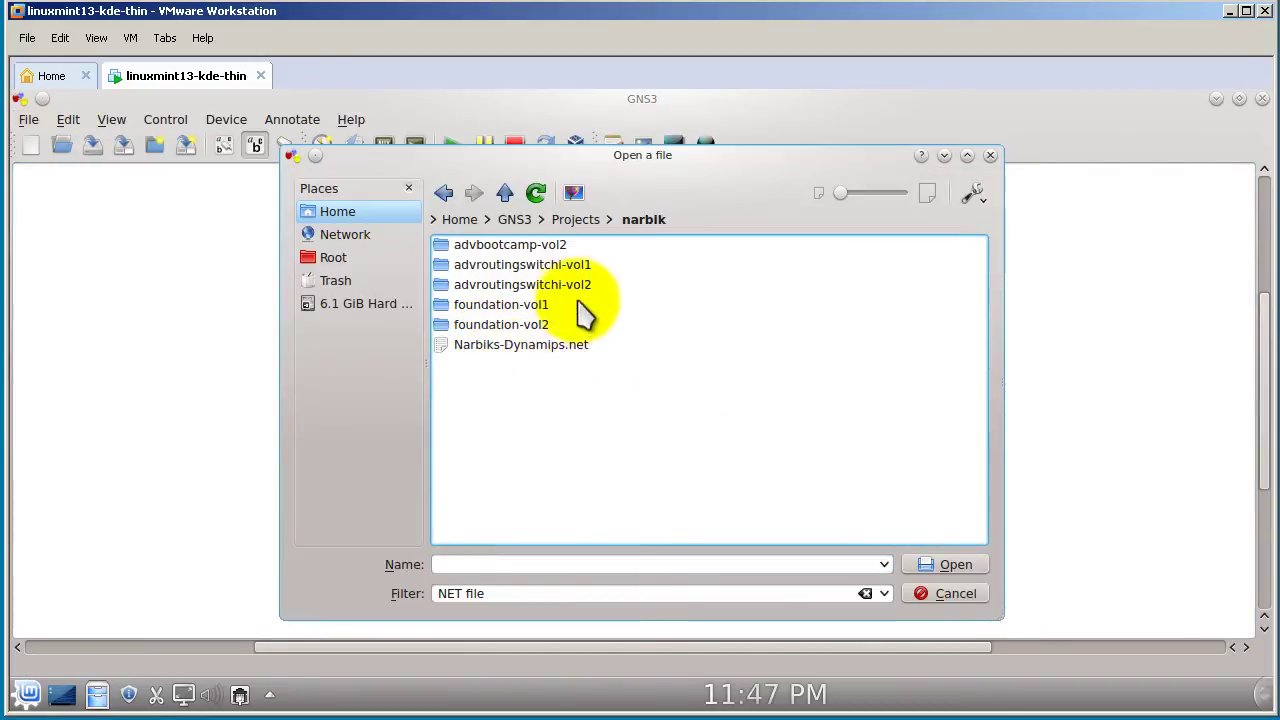
left_click(549, 288)
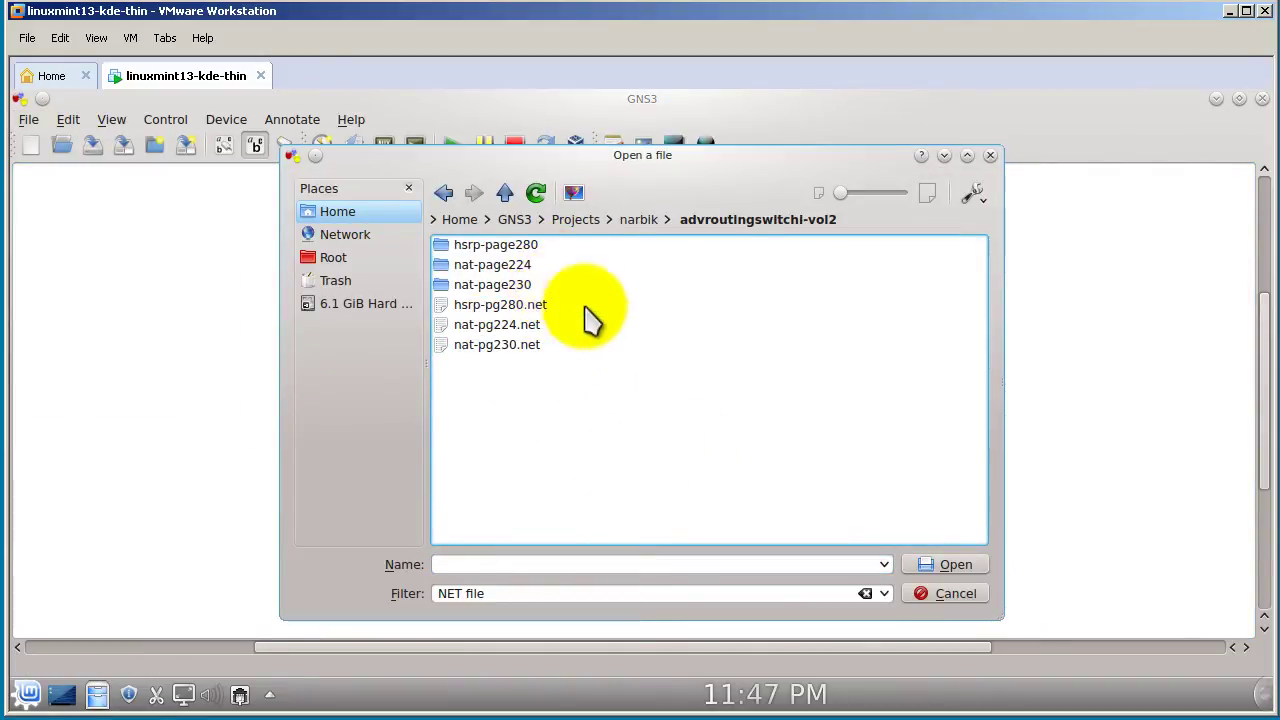
double_click(532, 316)
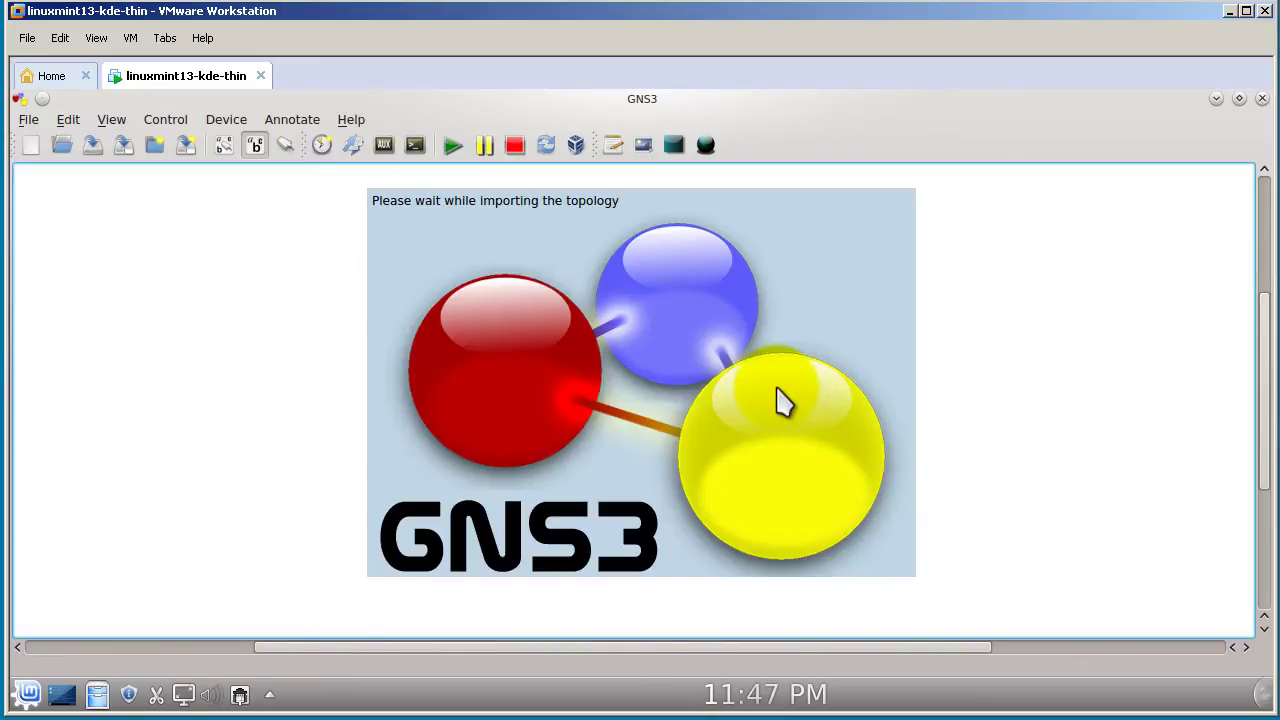
Scroll the canvas to the top and start all devices in the hsrp-pg280 topology
scroll(1074, 480, "up", 2)
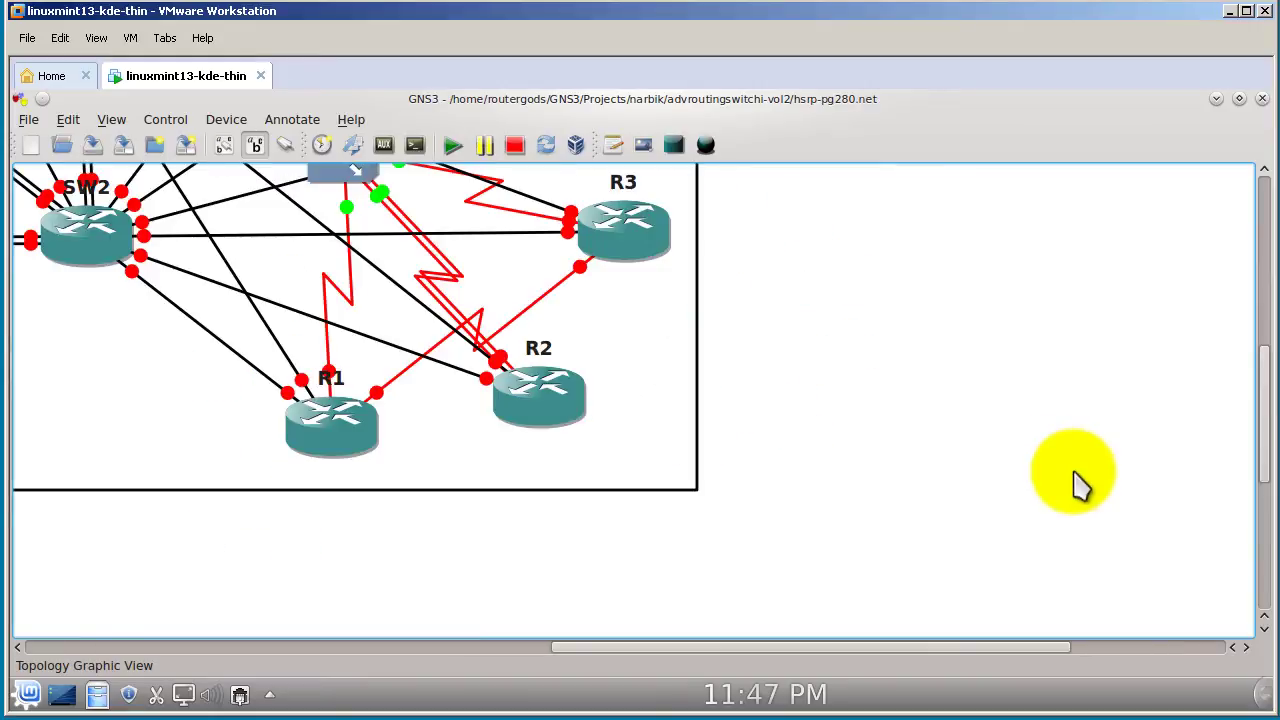
scroll(1075, 485, "down", 2)
left_click(1263, 245)
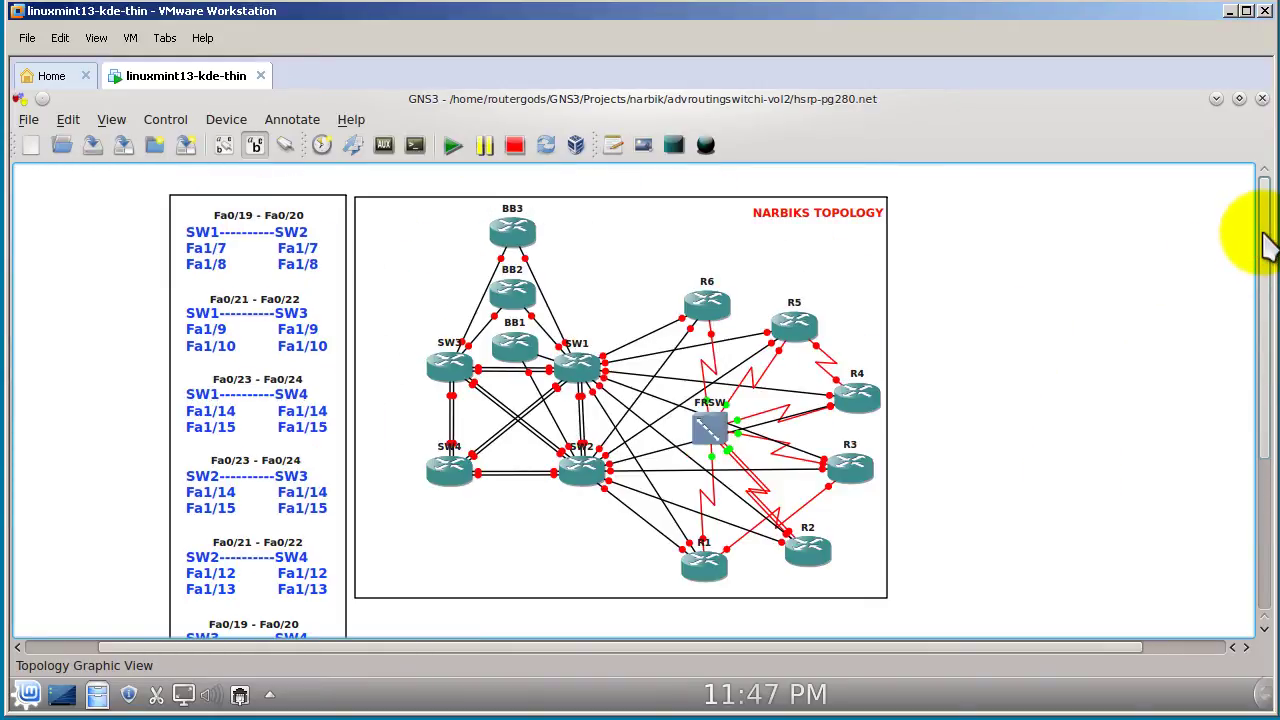
left_click_drag(1263, 245, 1265, 238)
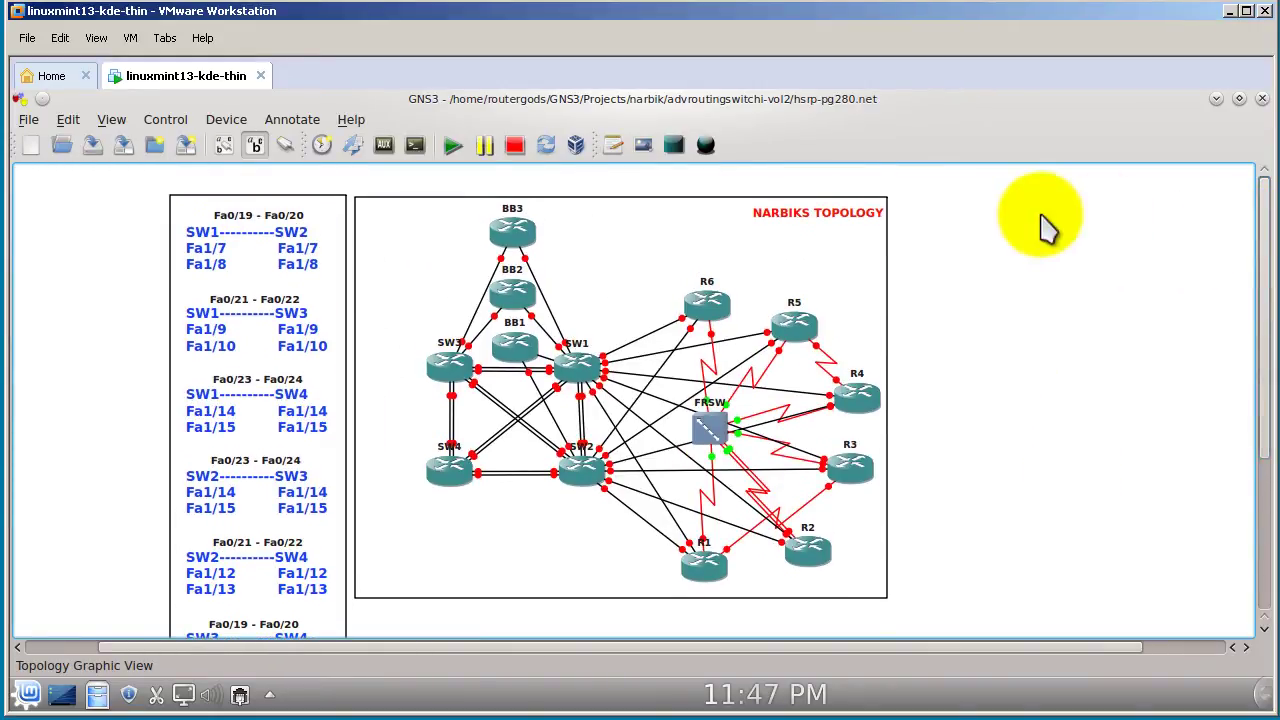
left_click(452, 148)
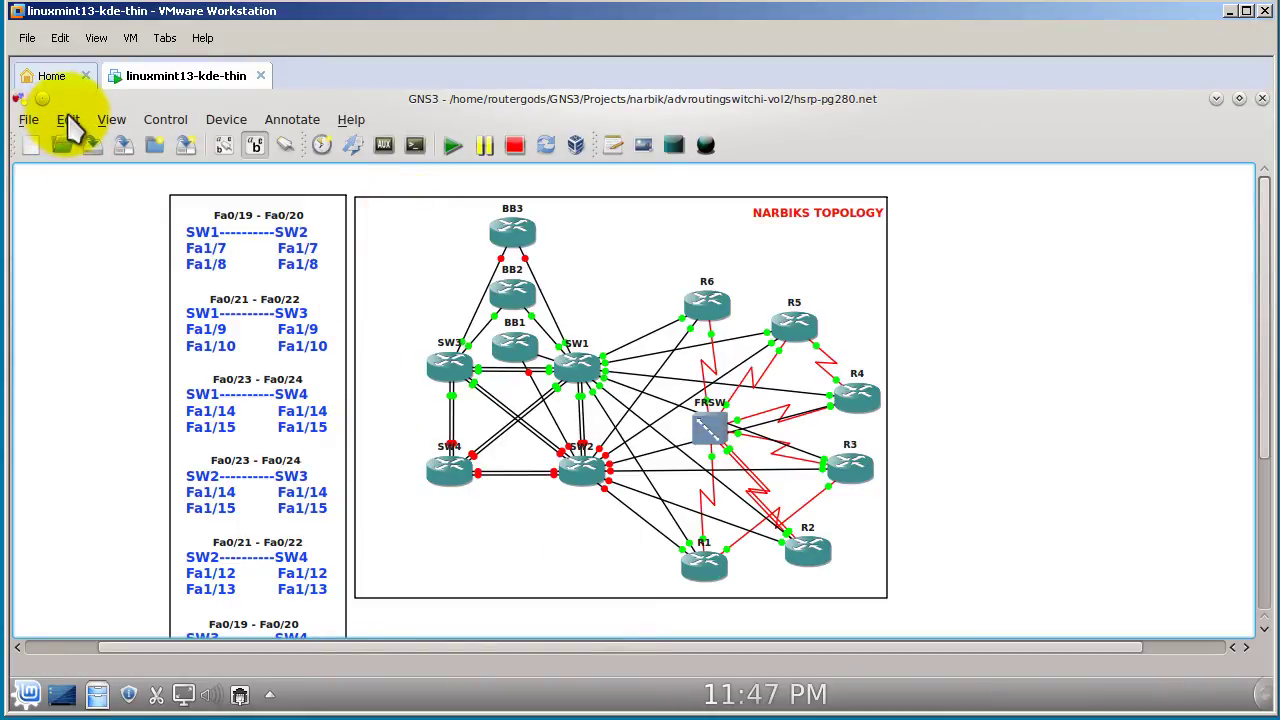
Open Preferences at Terminal Settings and list the presets: Gnome Terminal, KDE Konsole, Putty, xterm
left_click(68, 120)
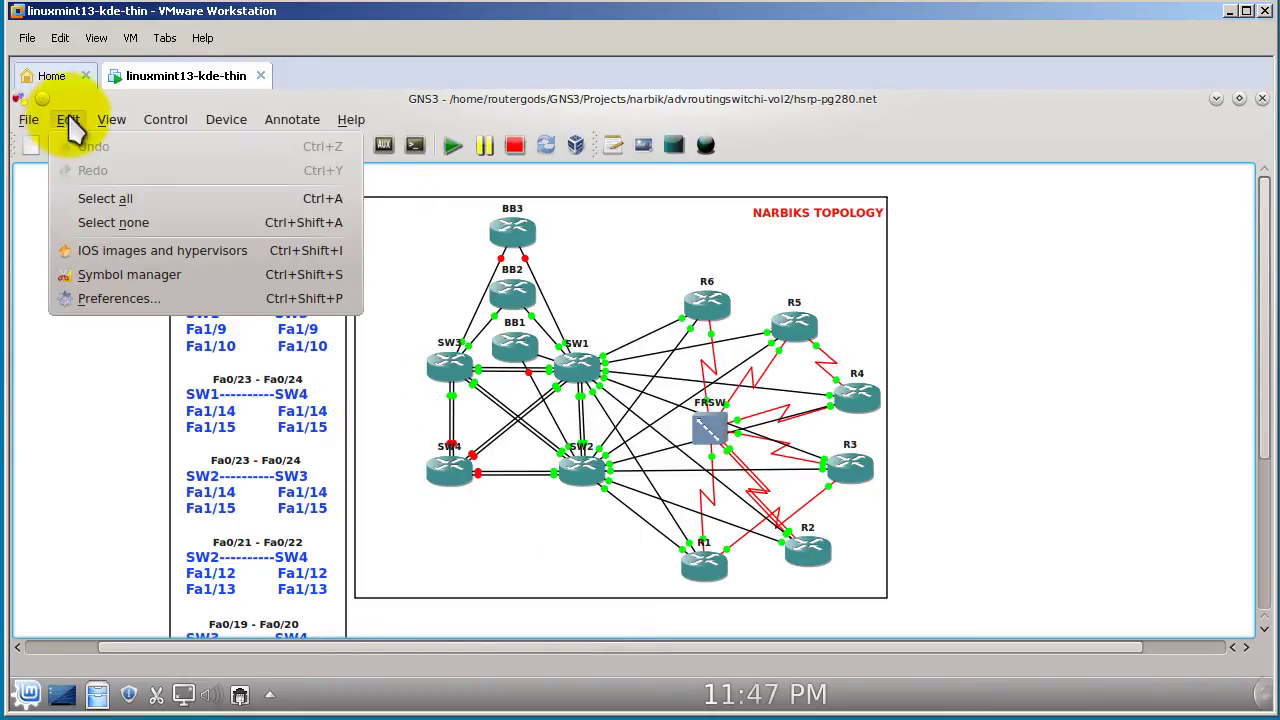
left_click(118, 299)
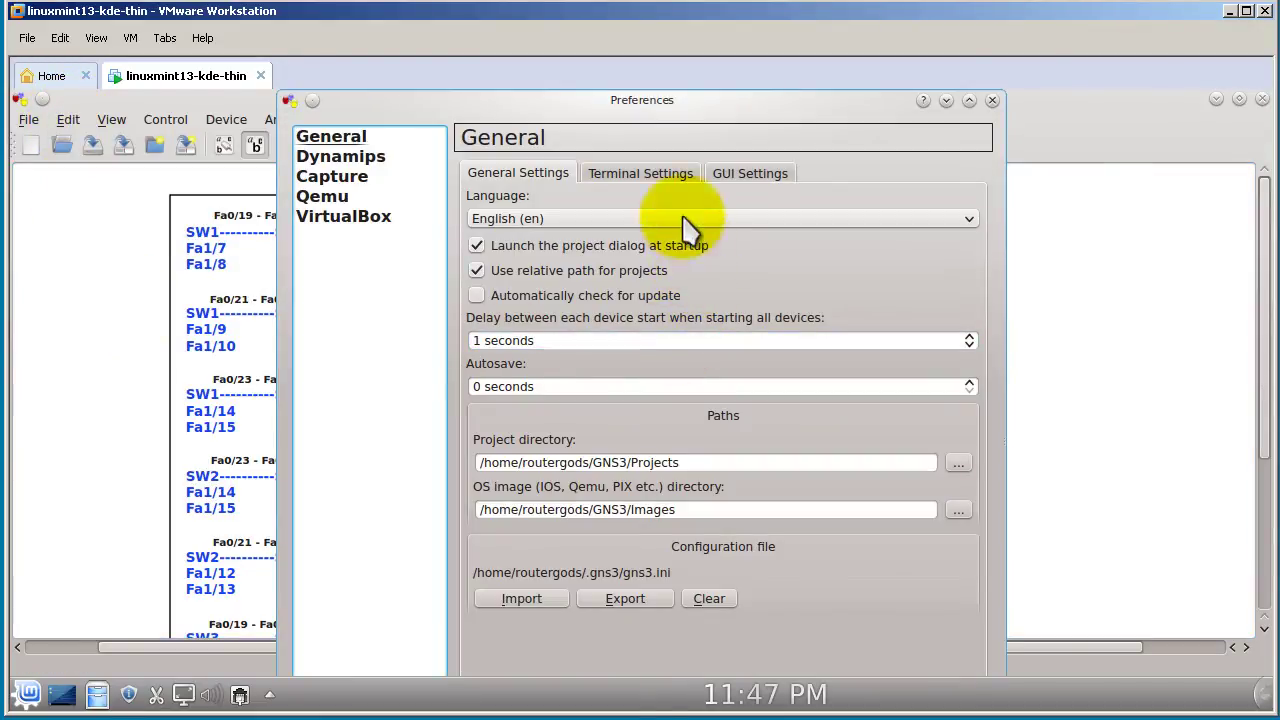
left_click(672, 177)
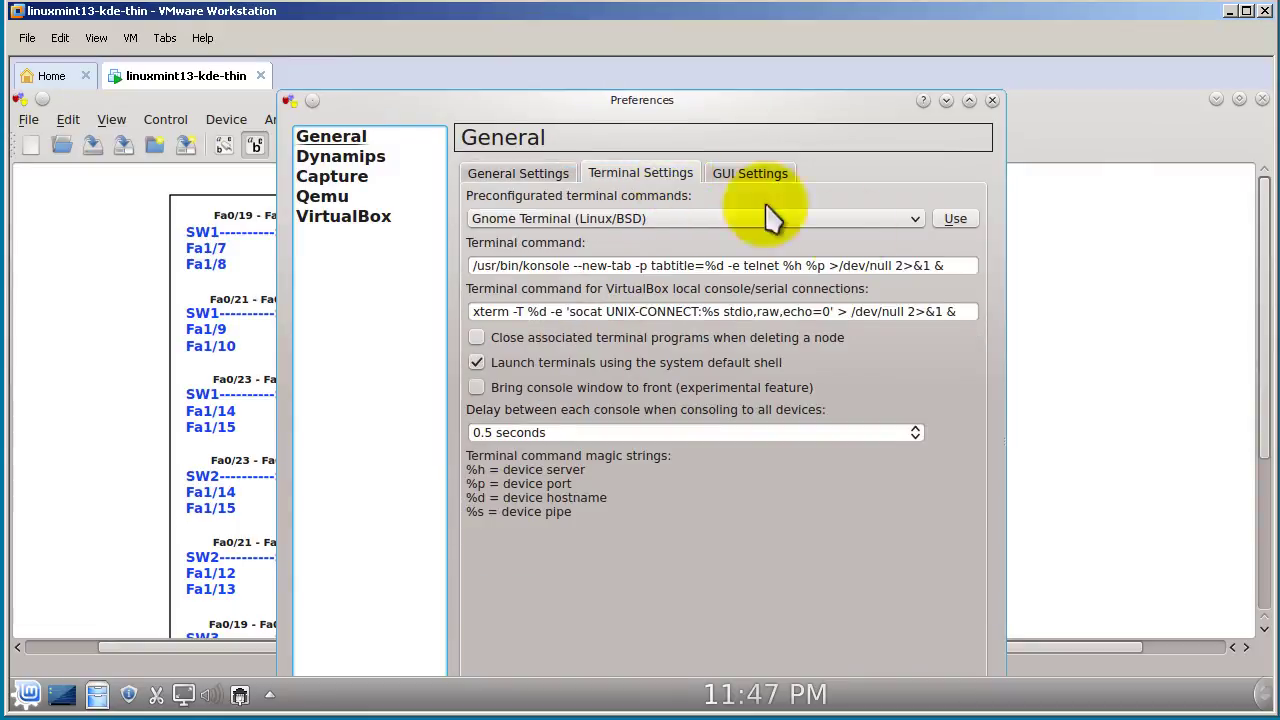
left_click(918, 221)
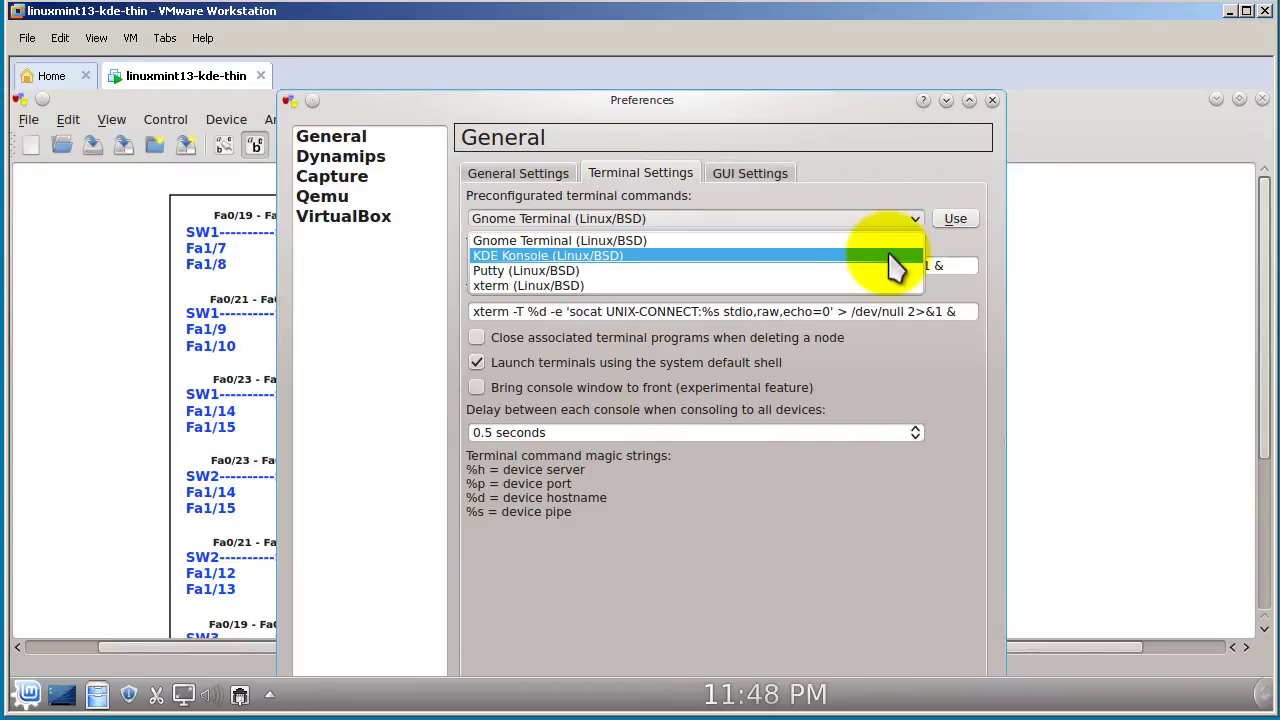
Pick the KDE Konsole preset, review its --new-tab option and 0.5 s delay, and close Preferences
left_click(895, 256)
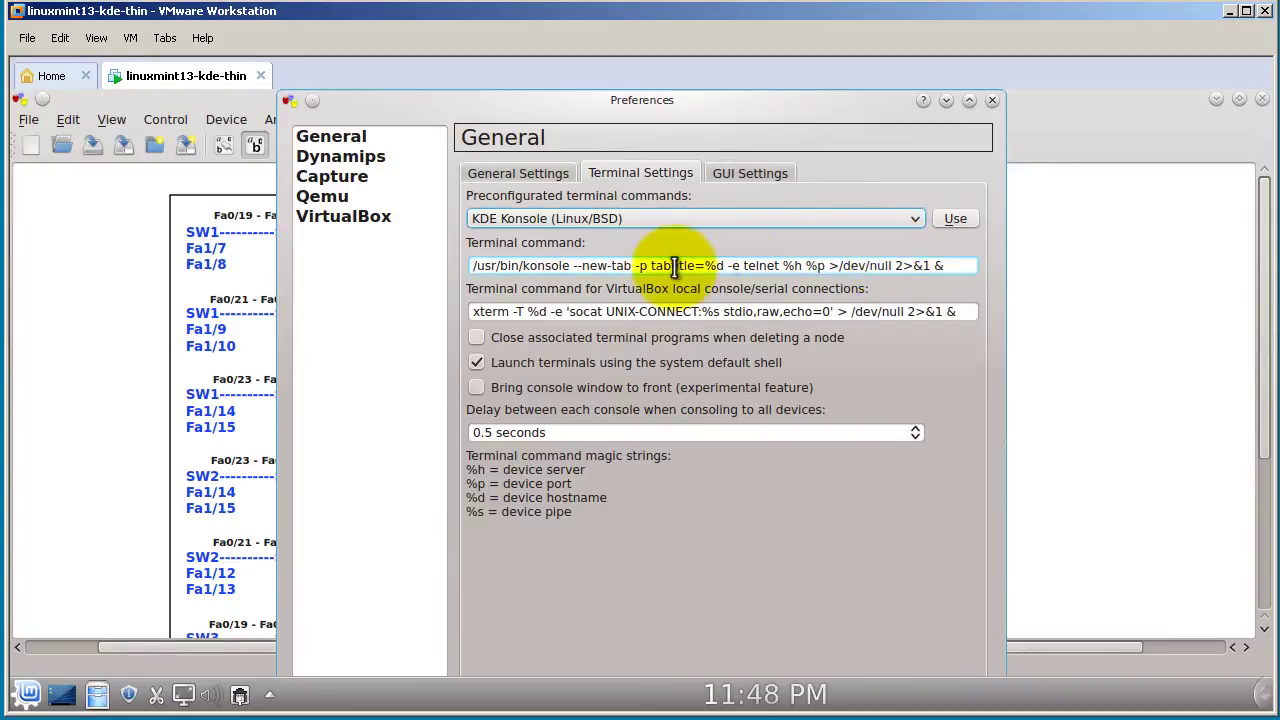
left_click(476, 266)
left_click_drag(476, 266, 943, 266)
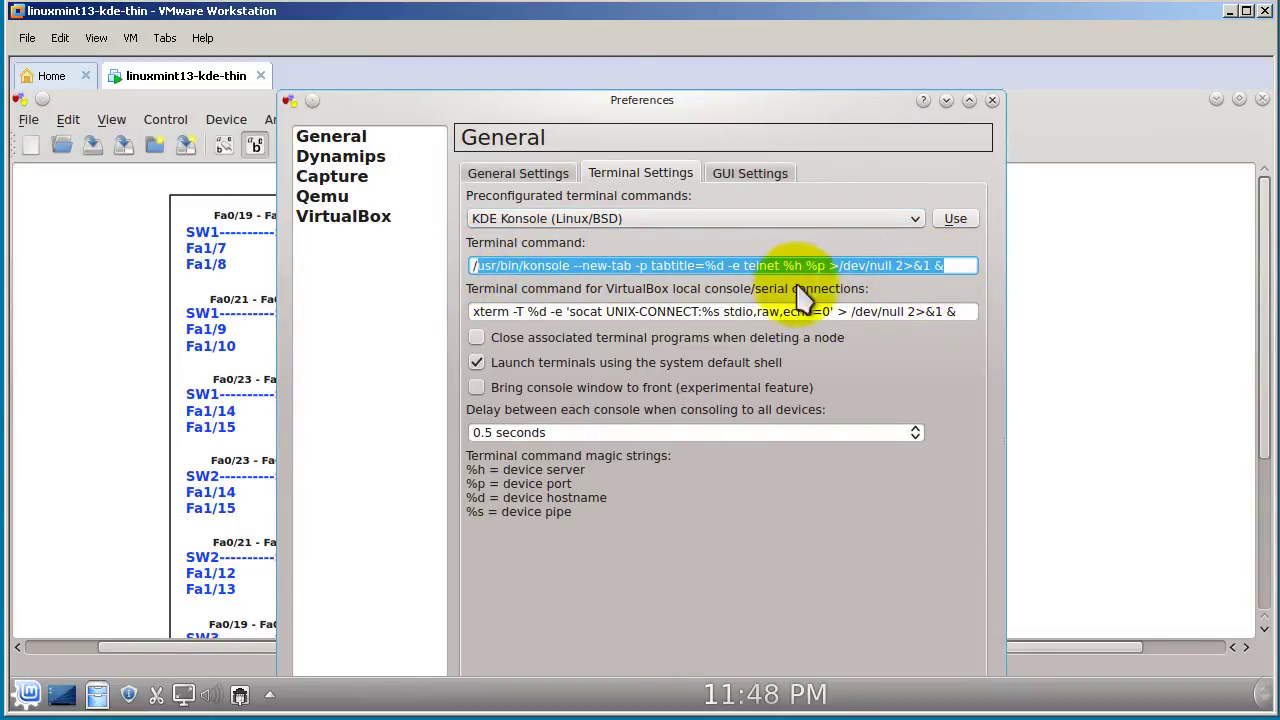
left_click(475, 265)
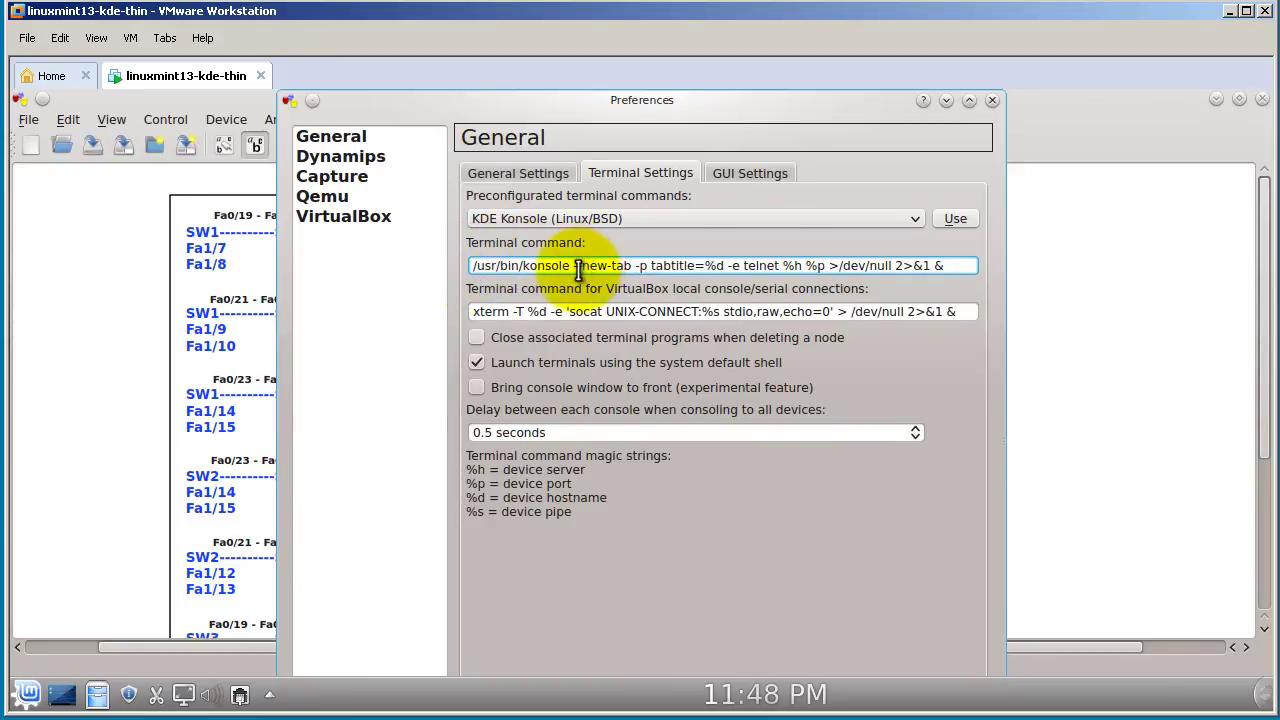
left_click_drag(580, 266, 720, 272)
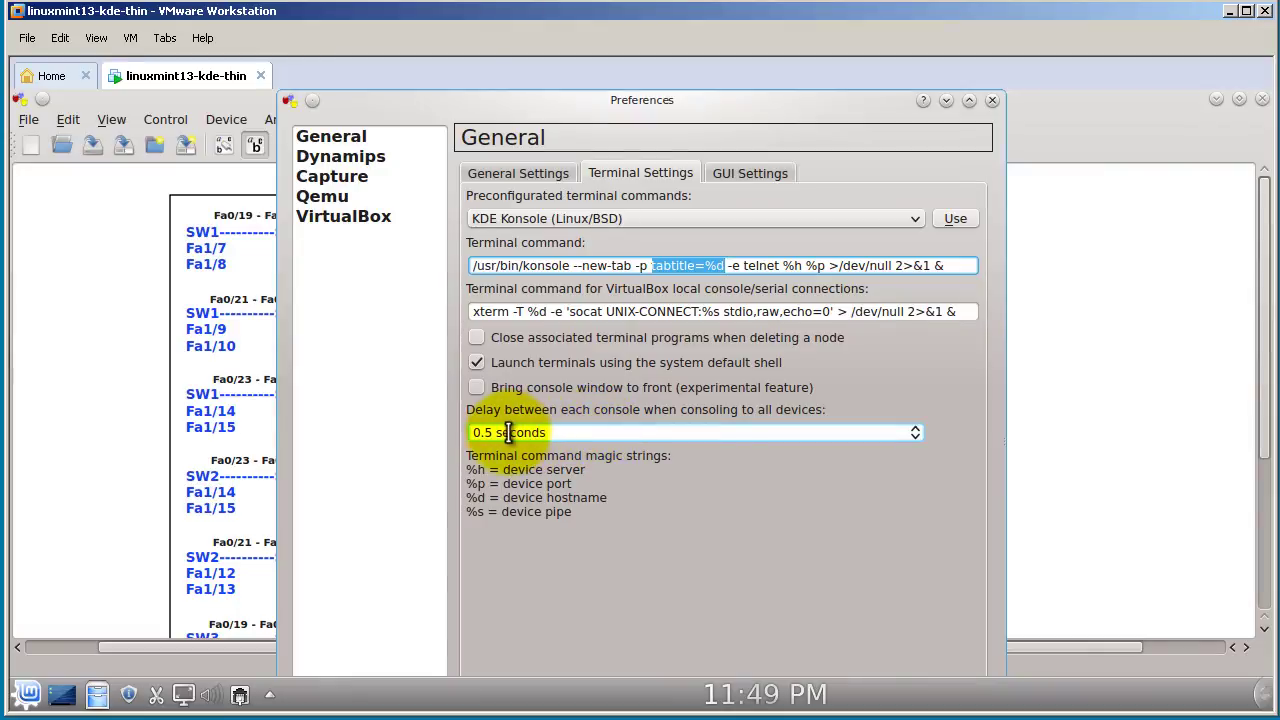
left_click_drag(494, 432, 478, 437)
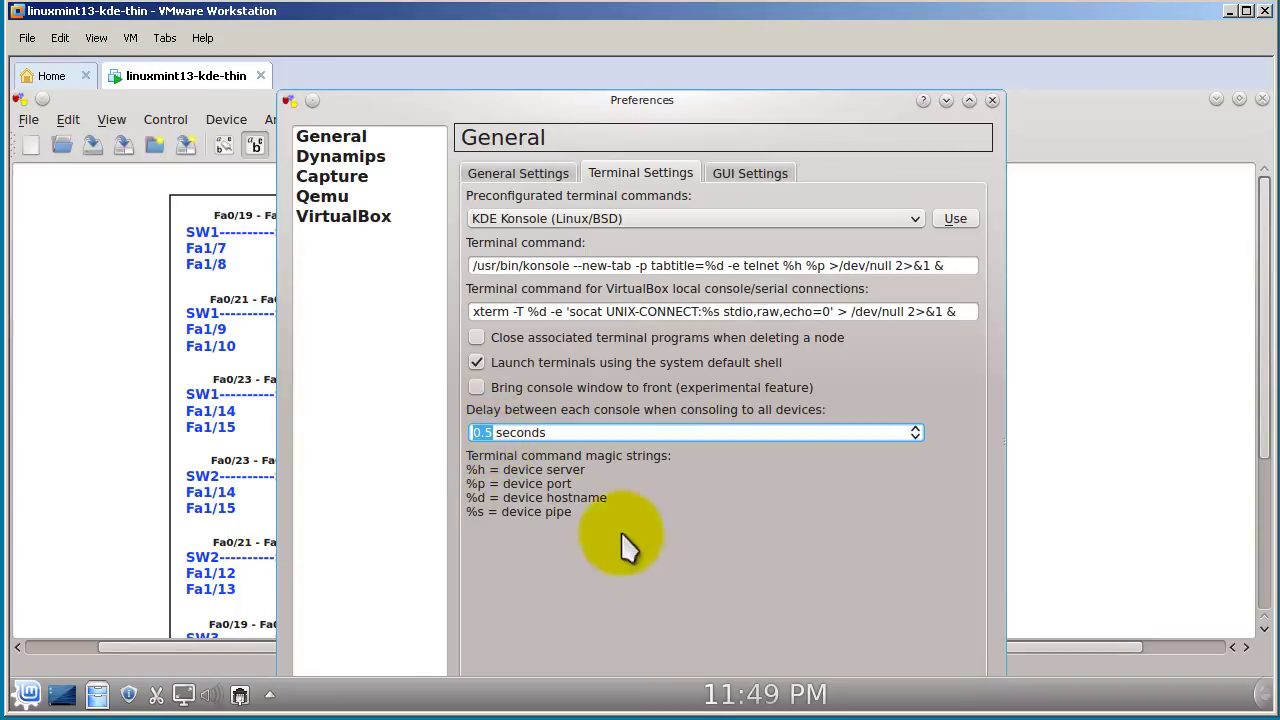
left_click(992, 100)
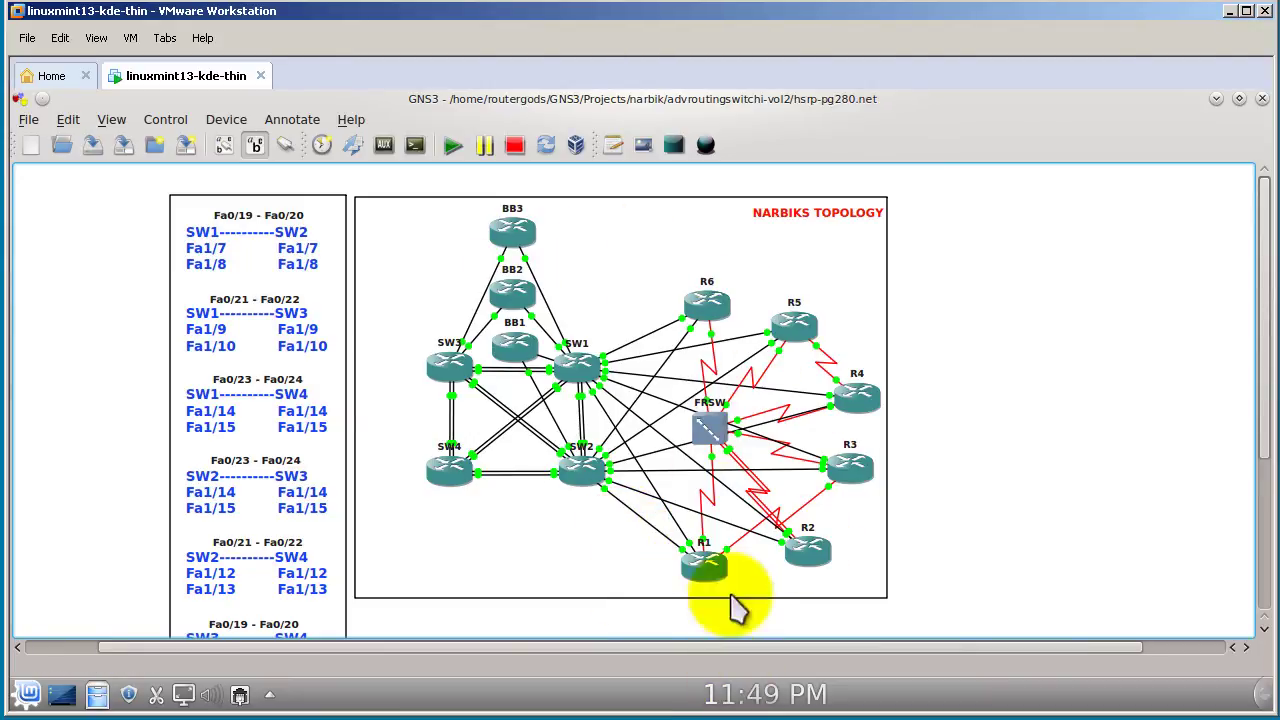
Launch consoles to all devices, each opening as a tab in one Konsole window
left_click(416, 148)
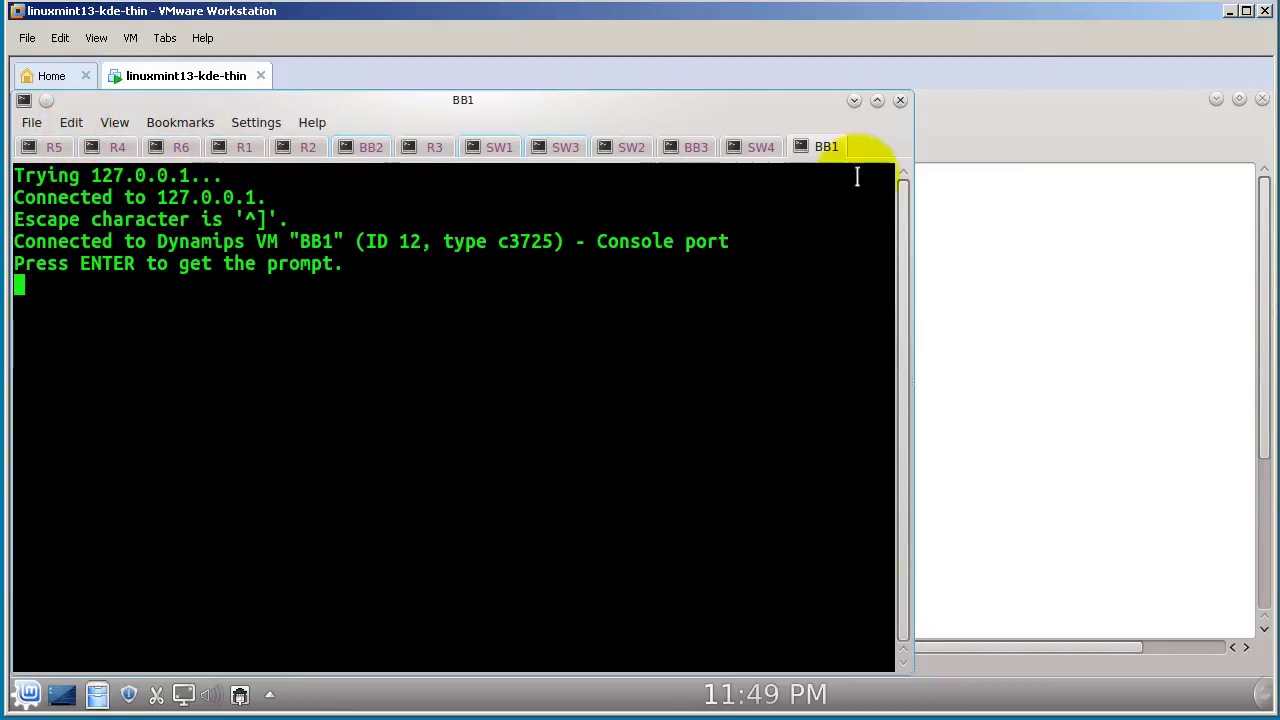
Maximize Konsole and copy input to all tabs in the current window
left_click(878, 101)
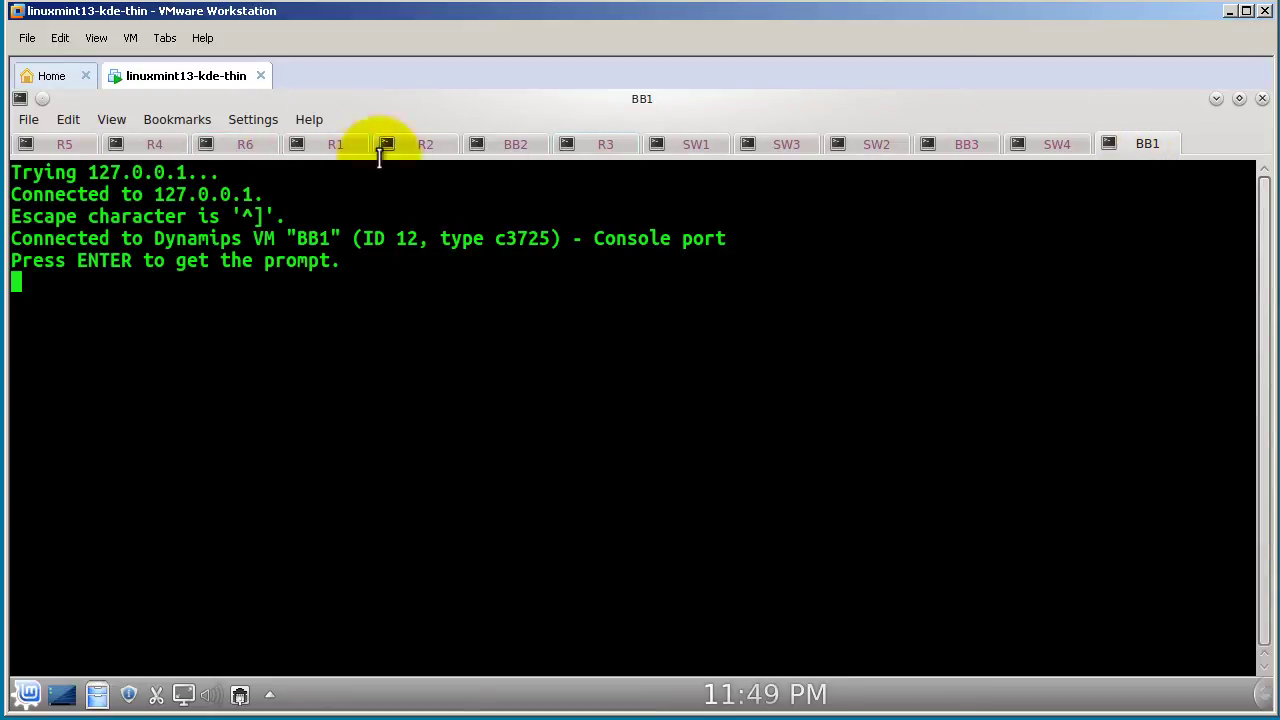
left_click(70, 122)
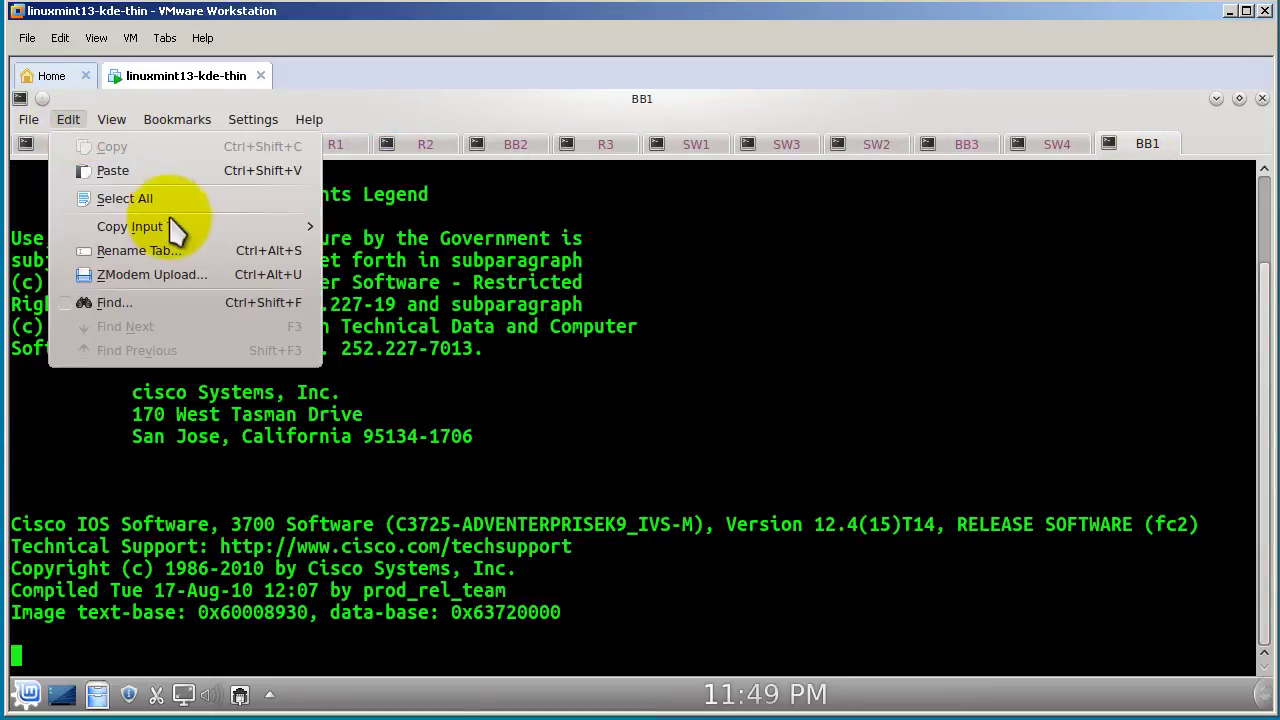
mouse_move(177, 238)
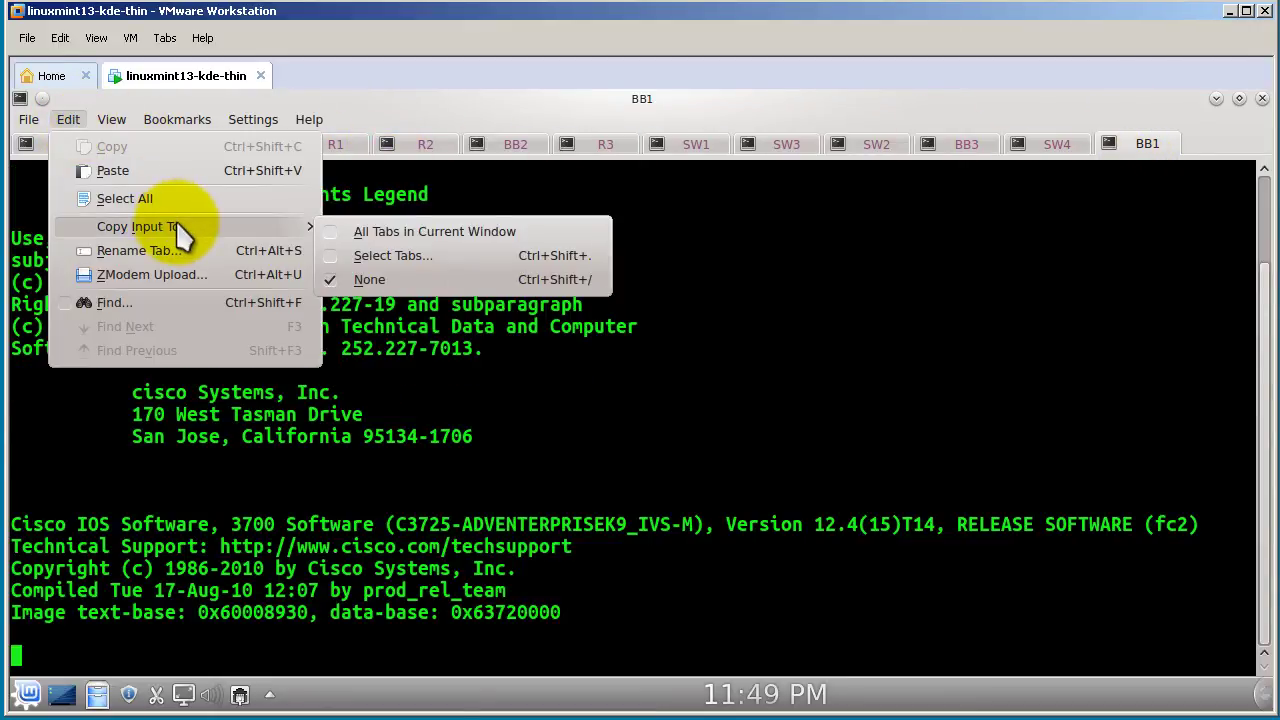
left_click(421, 234)
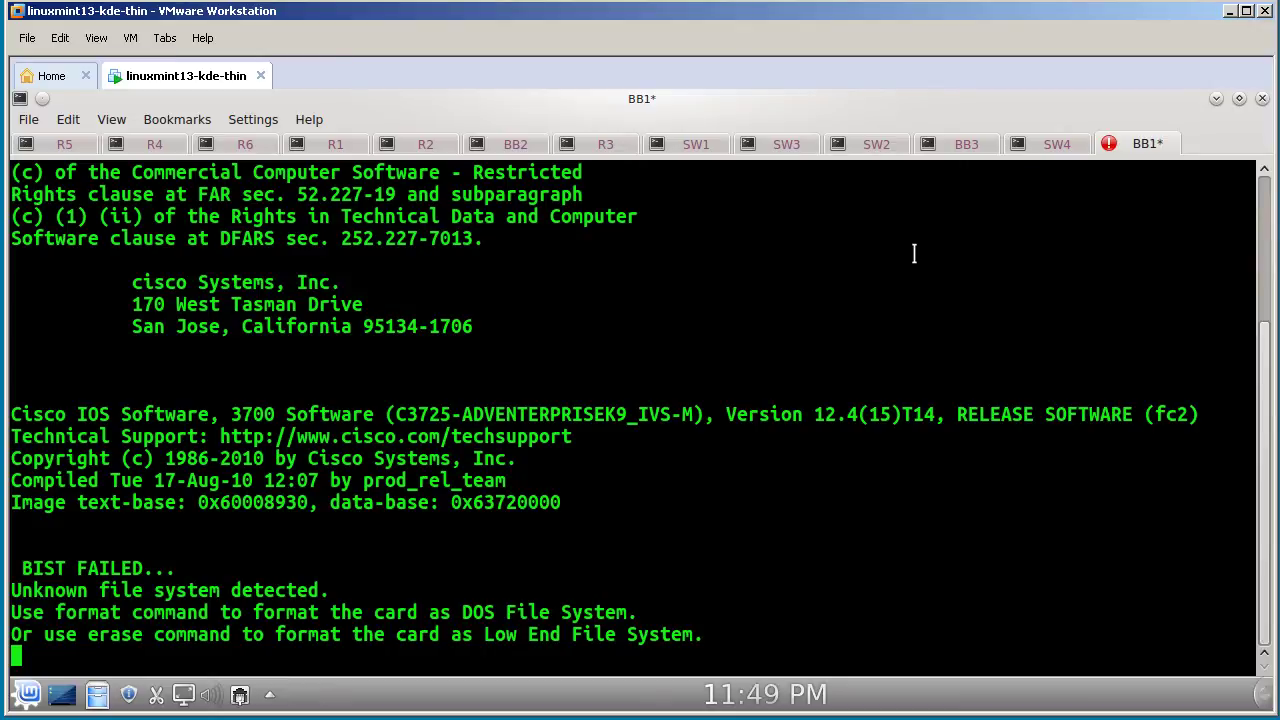
Press Enter in the BB1 tab to bring every device console to its prompt
left_click(1135, 155)
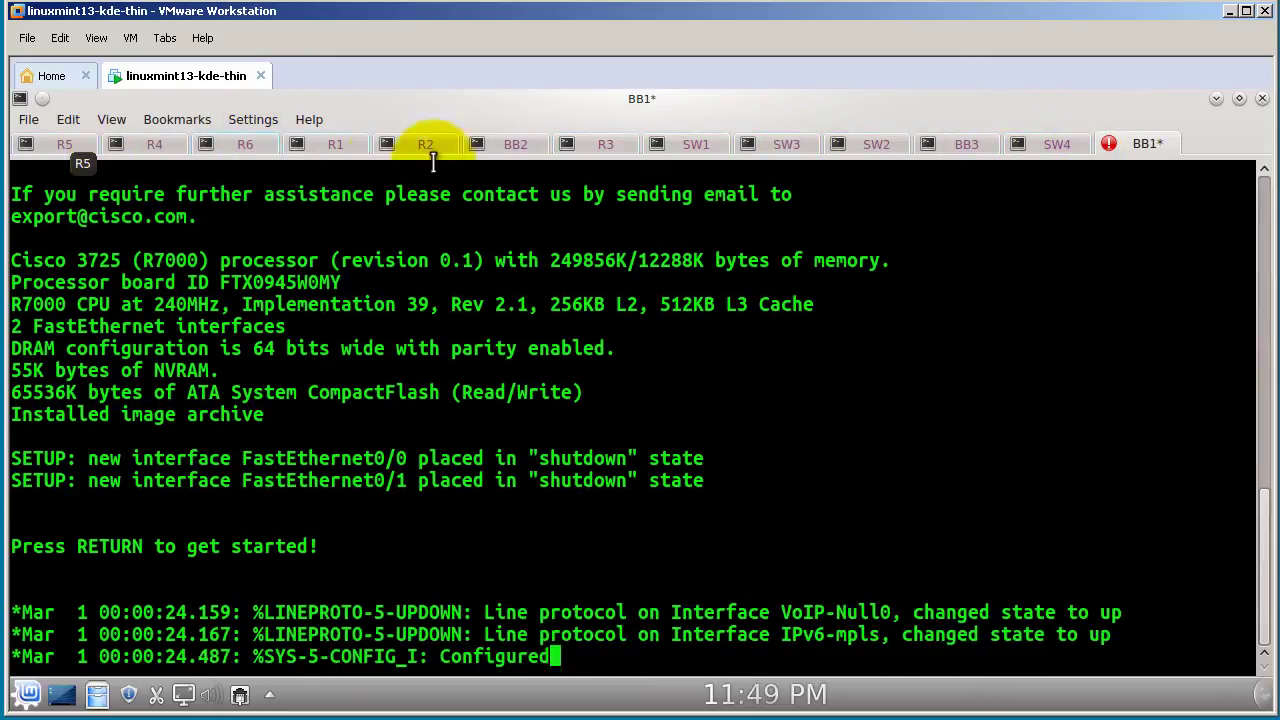
key("Return")
key("Return")
key("Return")
key("Return")
key("Return")
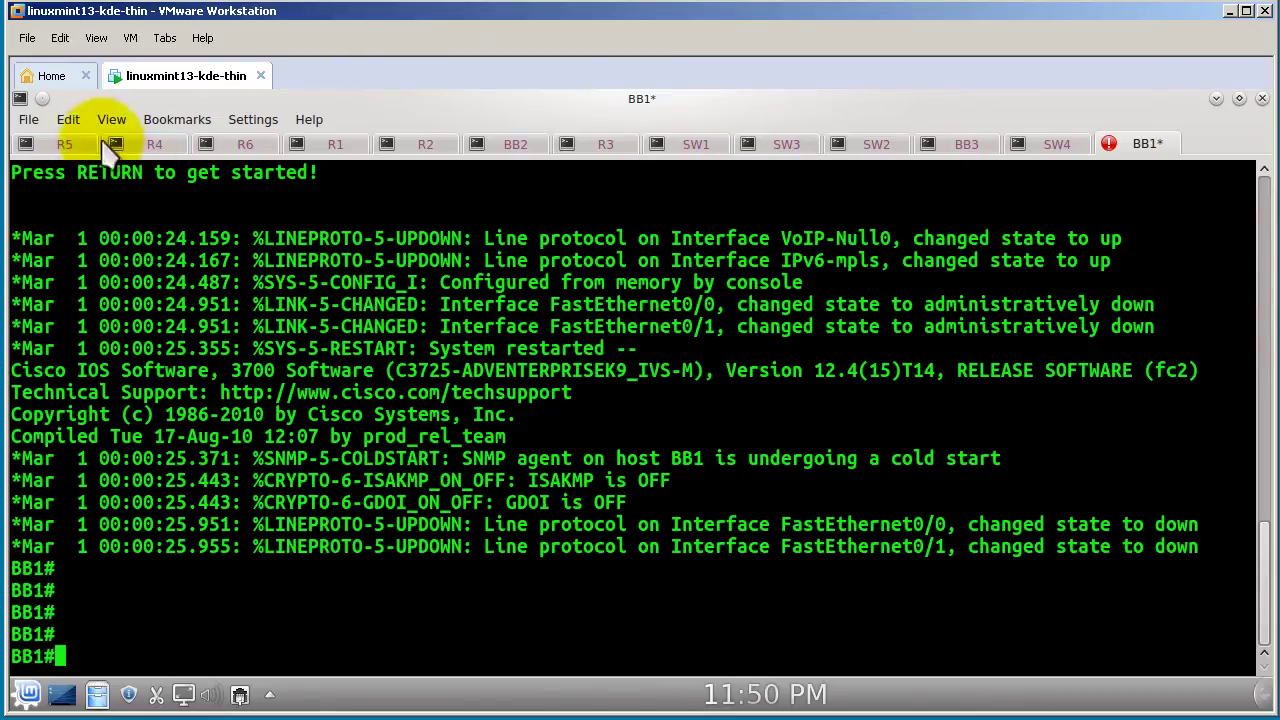
left_click(68, 122)
Set Copy Input To back to None, then check the R2, R1, R3 and R4 tabs, ending on R1
mouse_move(138, 226)
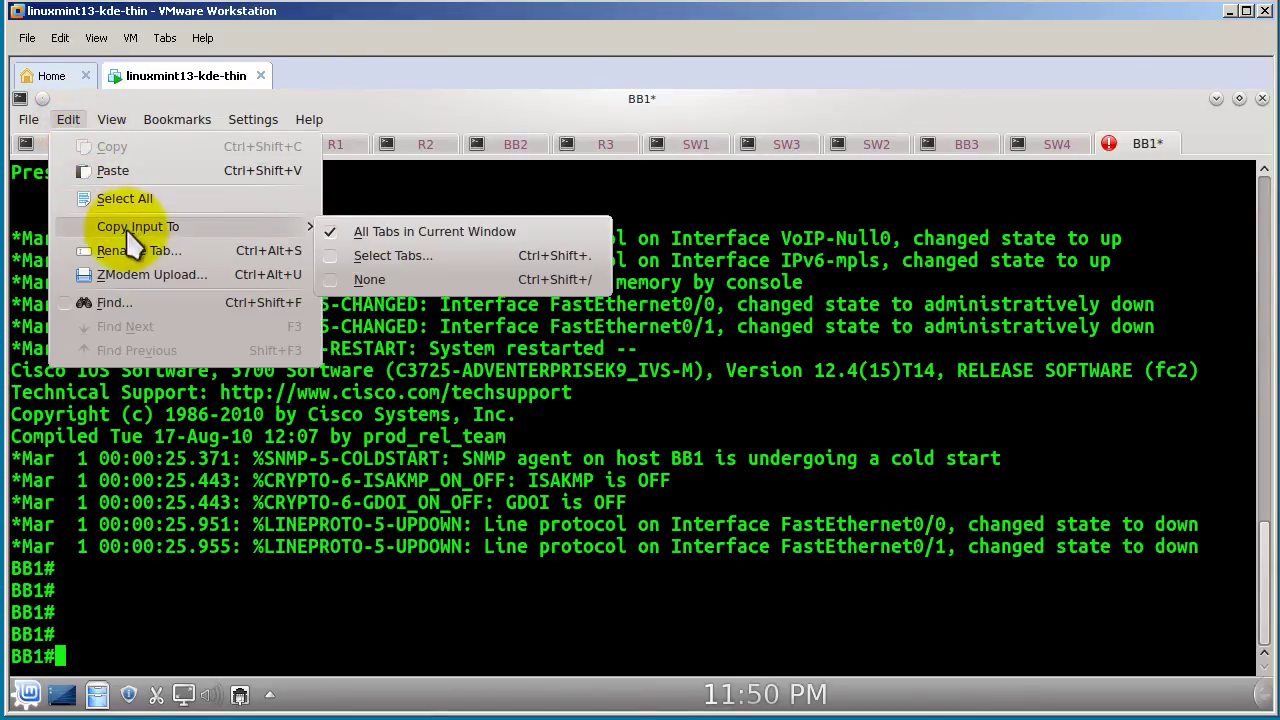
left_click(460, 282)
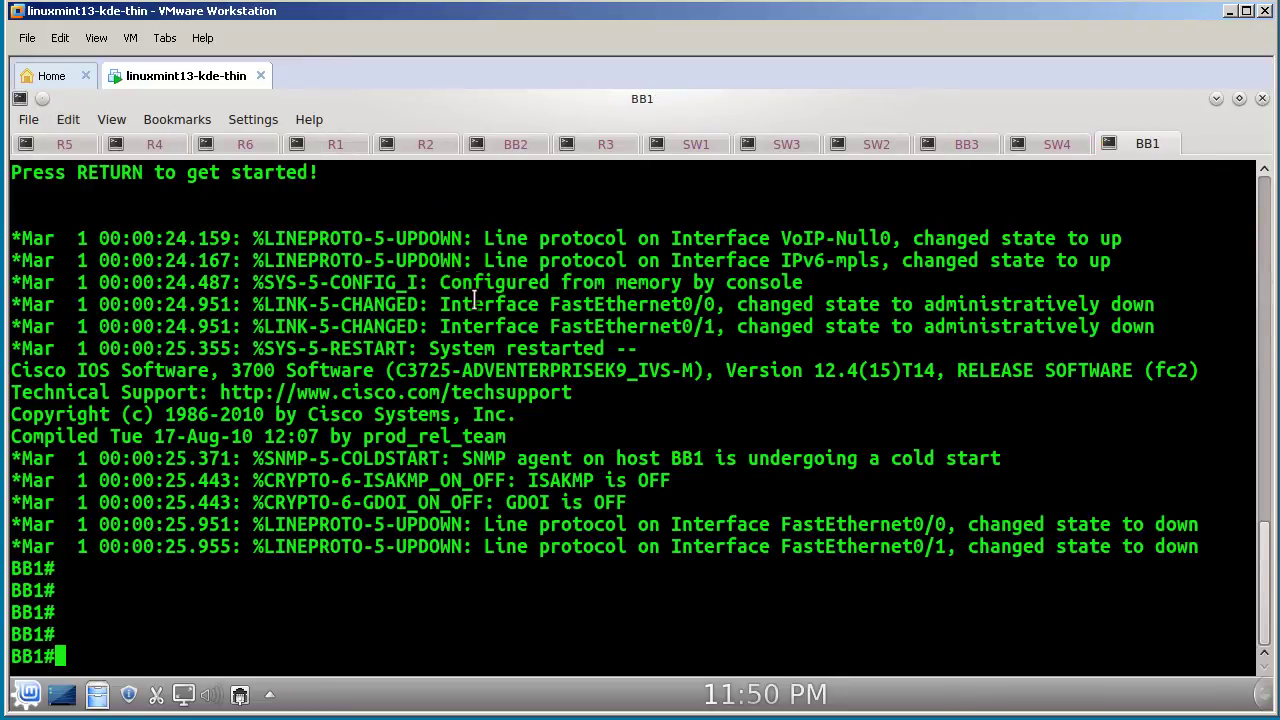
left_click(426, 147)
left_click(345, 148)
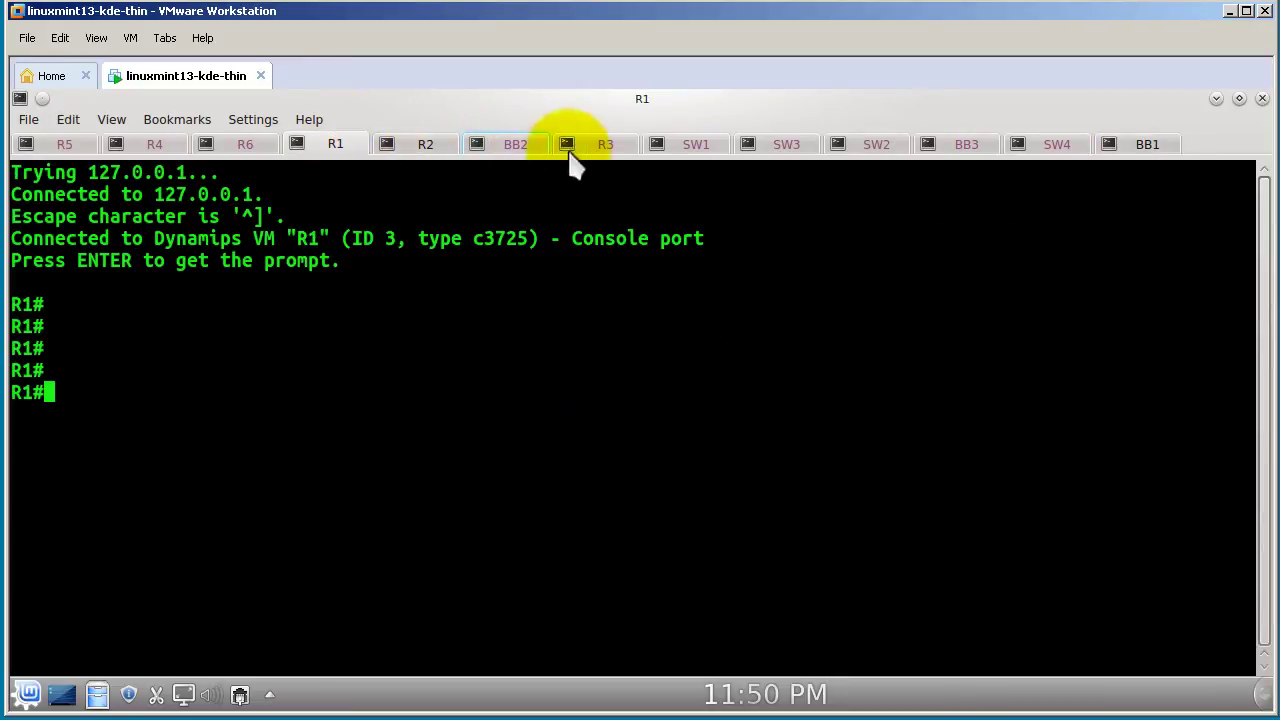
left_click(590, 160)
left_click(335, 150)
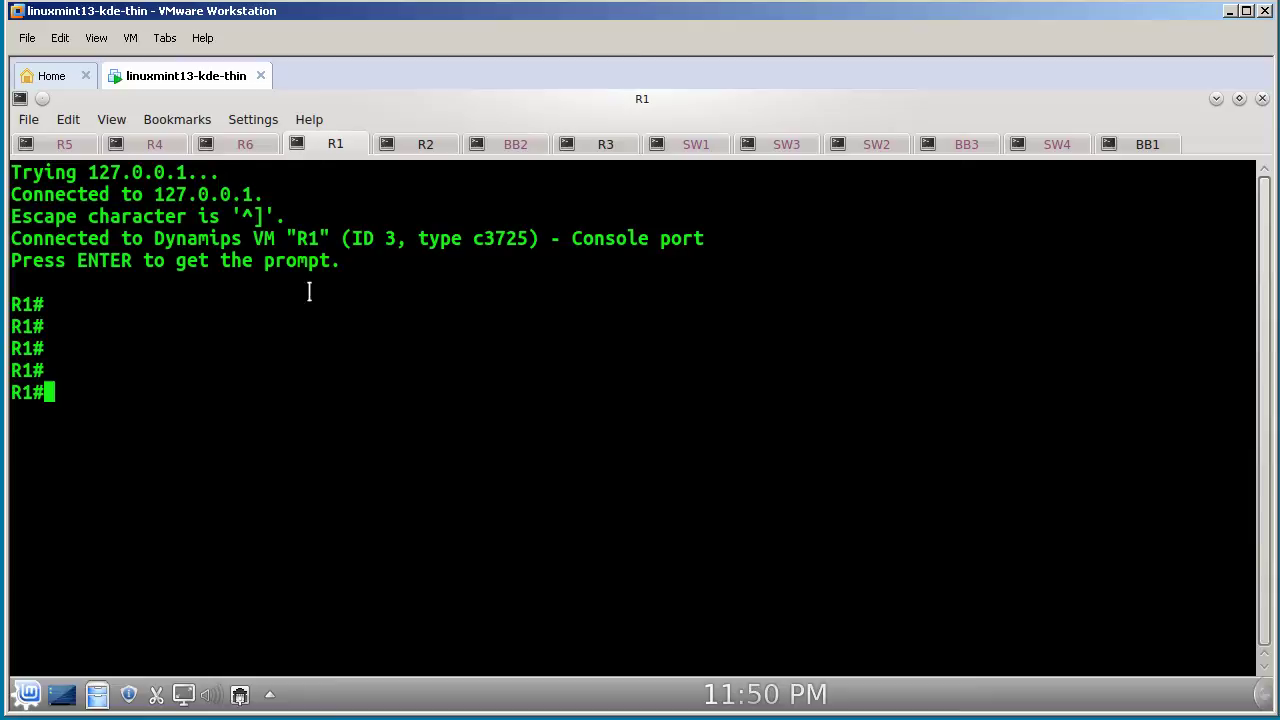
left_click(160, 147)
left_click(330, 145)
mouse_move(326, 141)
left_mouse_down()
mouse_move(55, 138)
mouse_move(340, 145)
mouse_move(330, 140)
left_mouse_up()
Minimize Konsole and open GNS3's Preferences on the Terminal Settings tab
left_click(1216, 98)
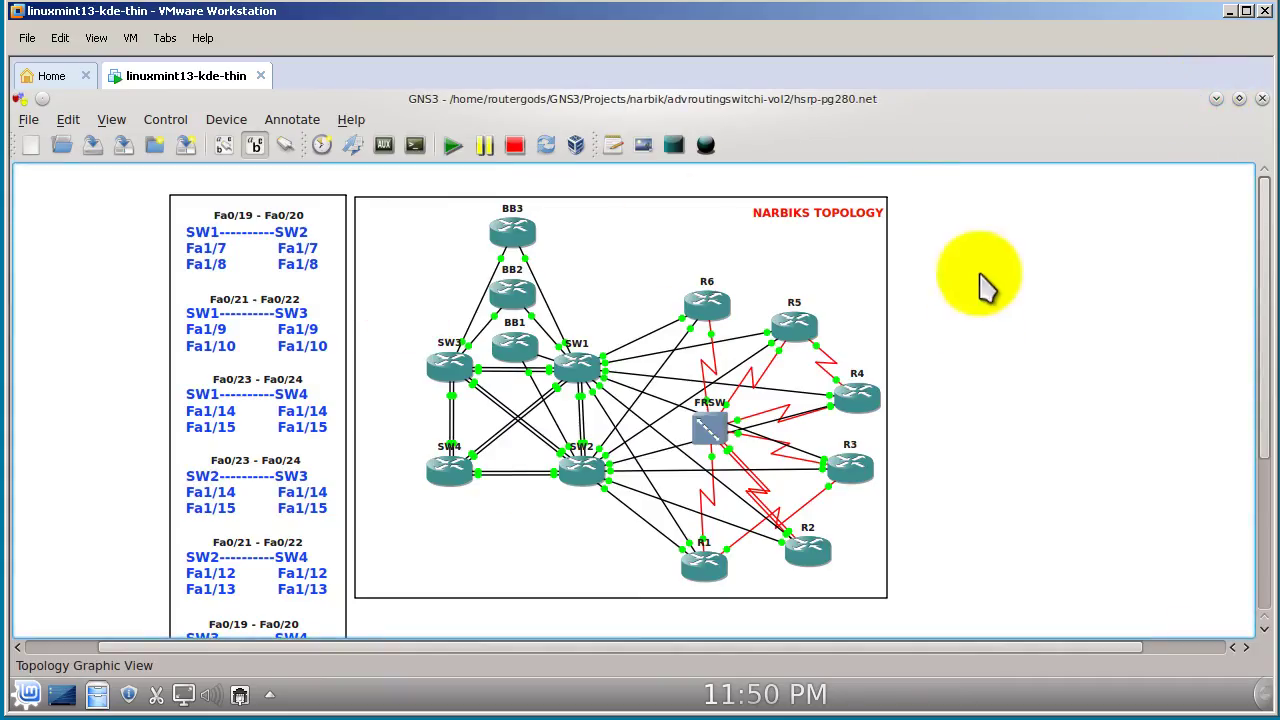
left_click(64, 120)
left_click(138, 300)
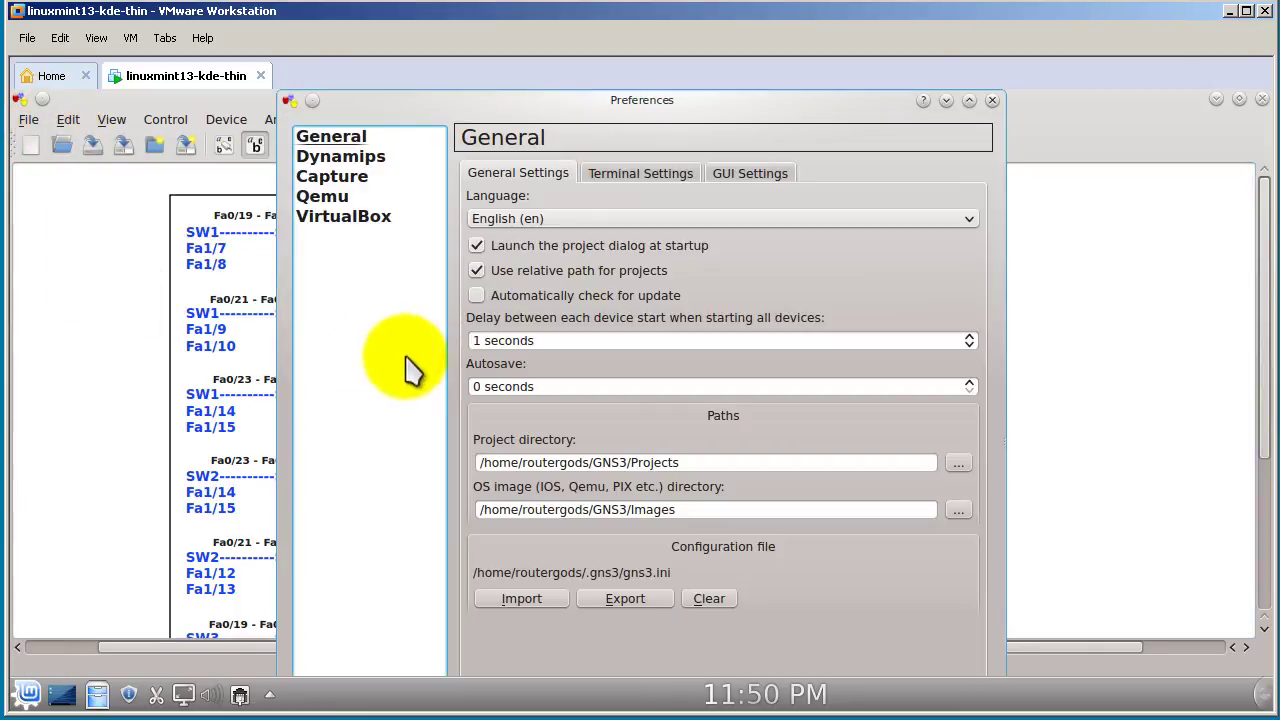
left_click(605, 173)
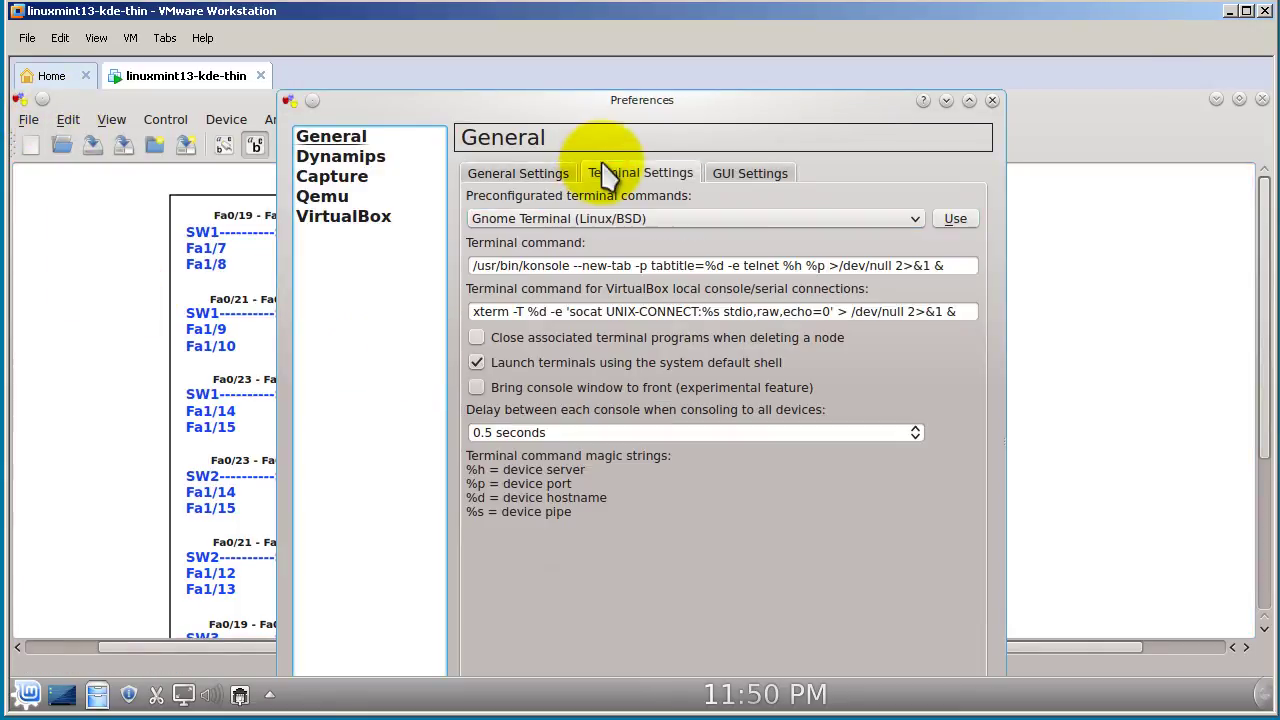
Select the KDE Konsole preset, then switch the preset choice back to Gnome Terminal
left_click(914, 222)
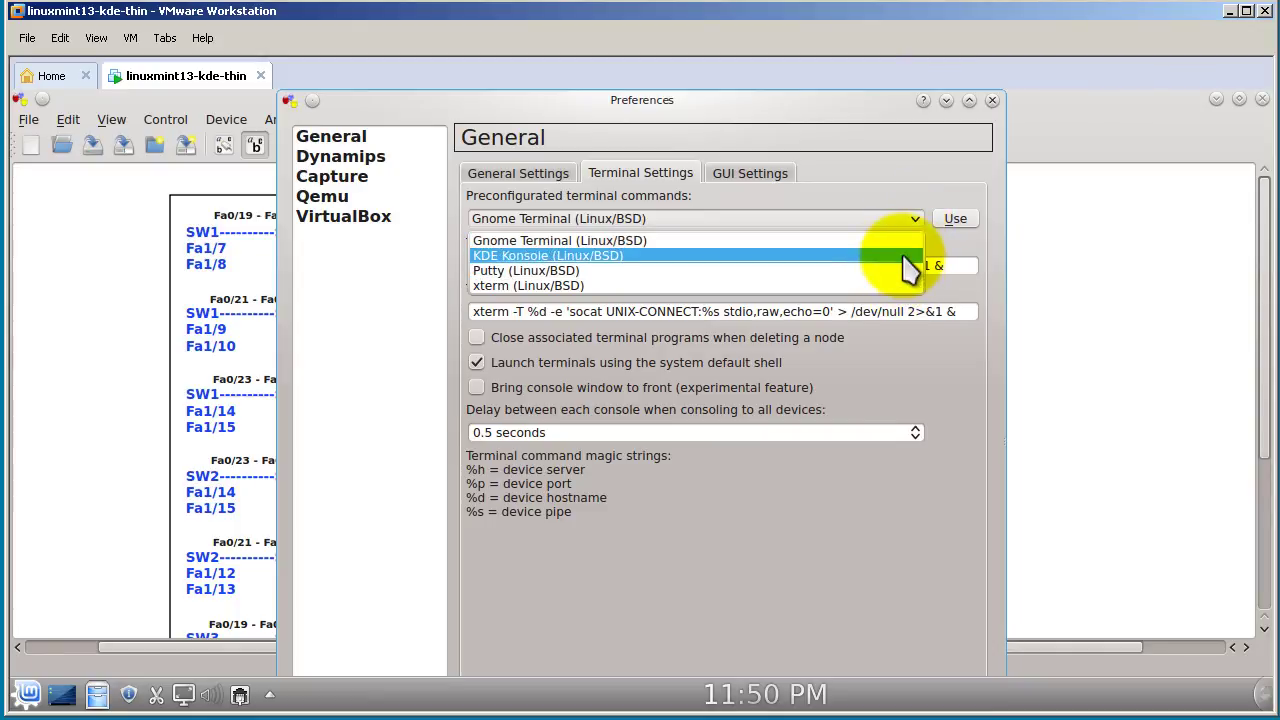
left_click(909, 256)
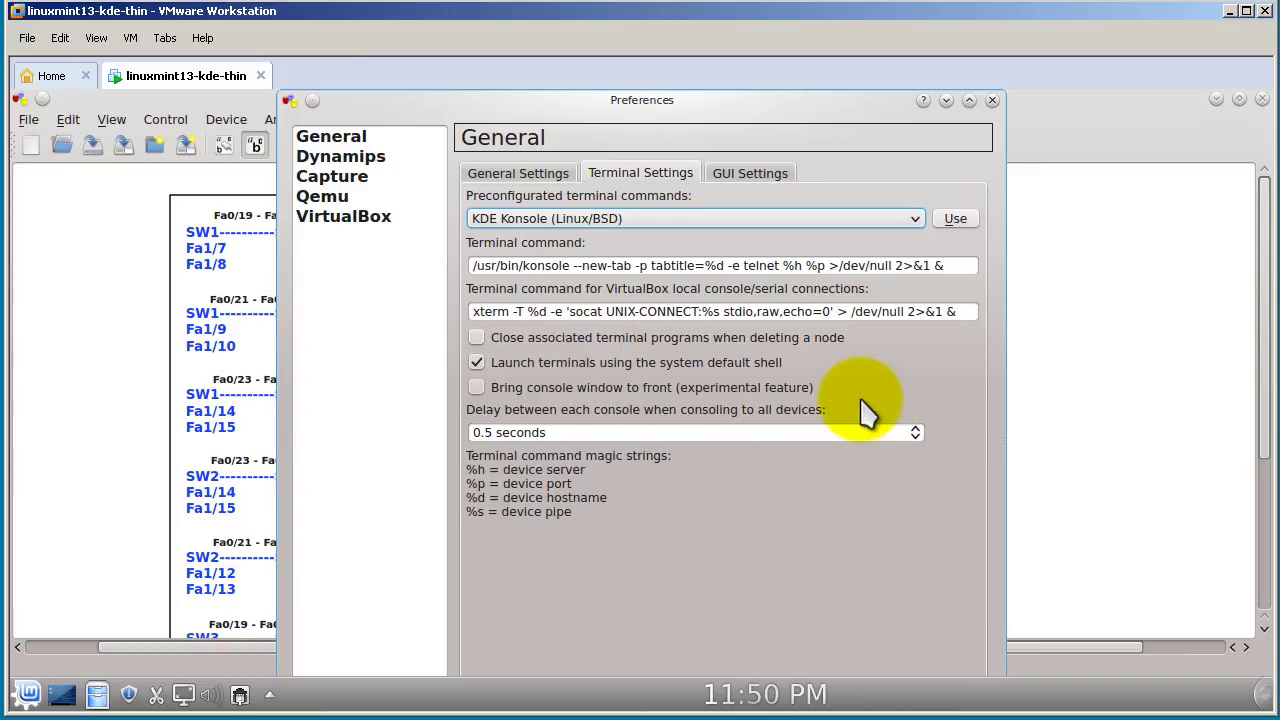
left_click(895, 220)
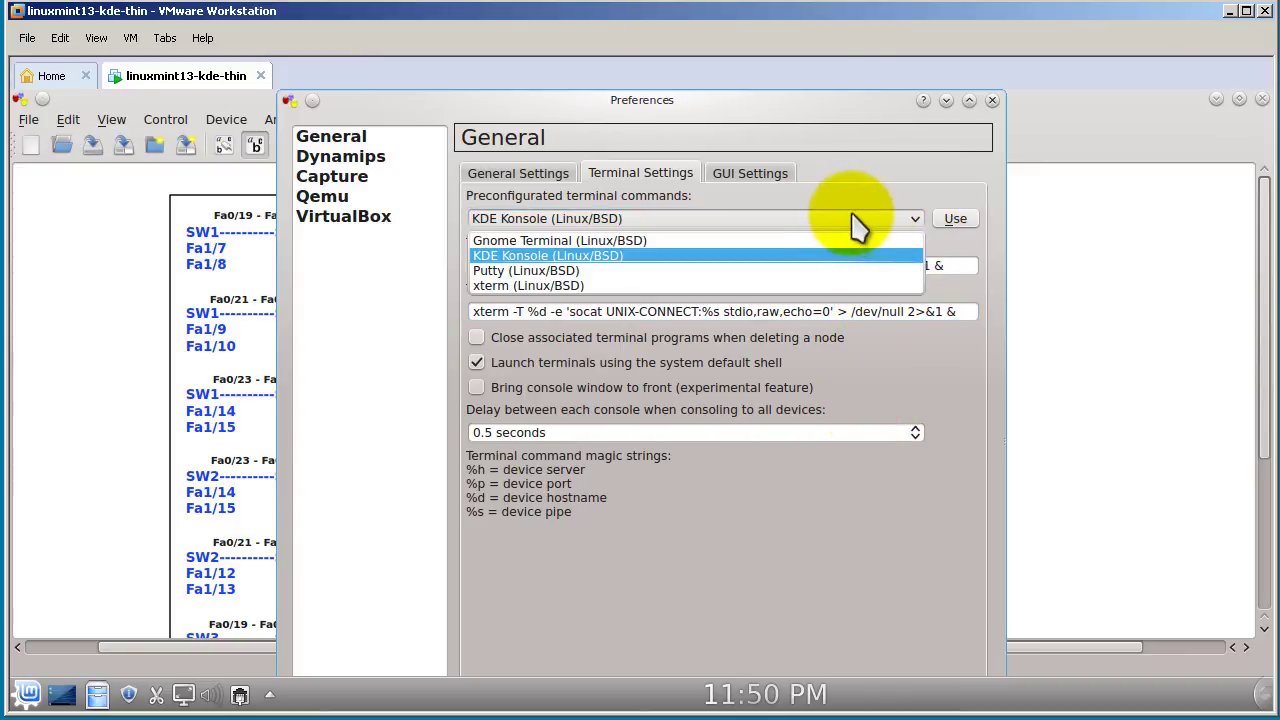
left_click(829, 241)
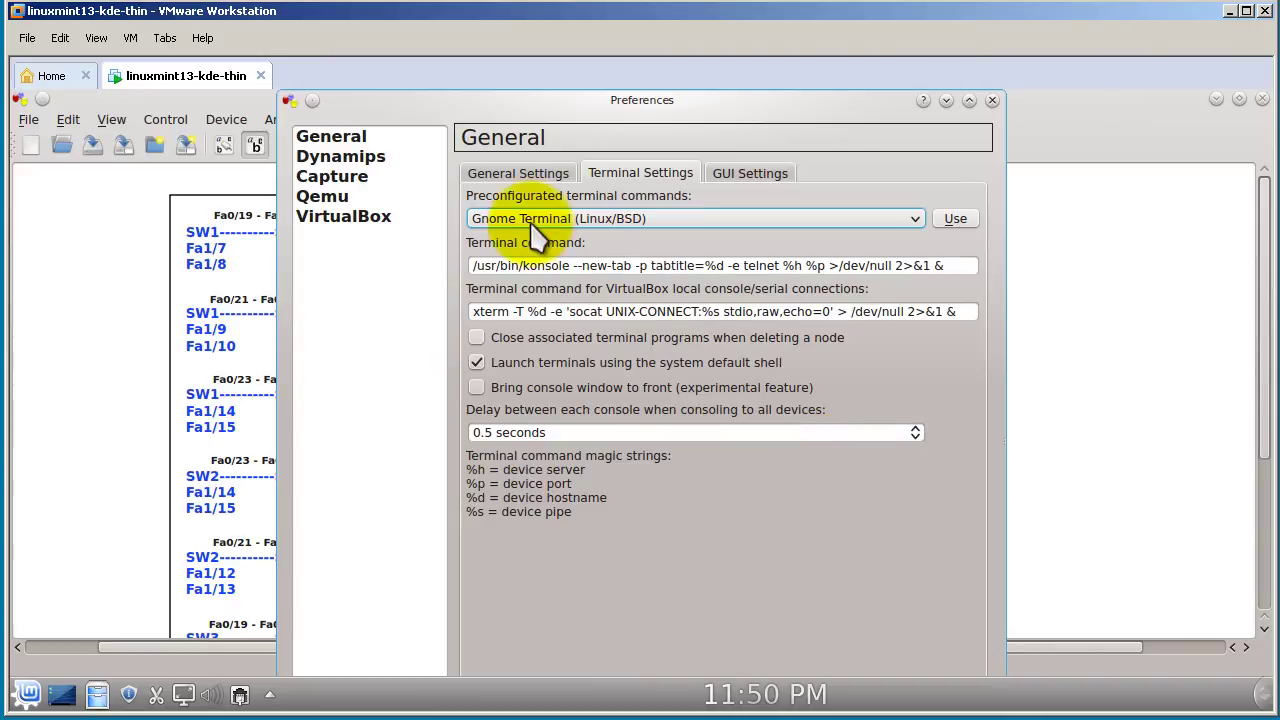